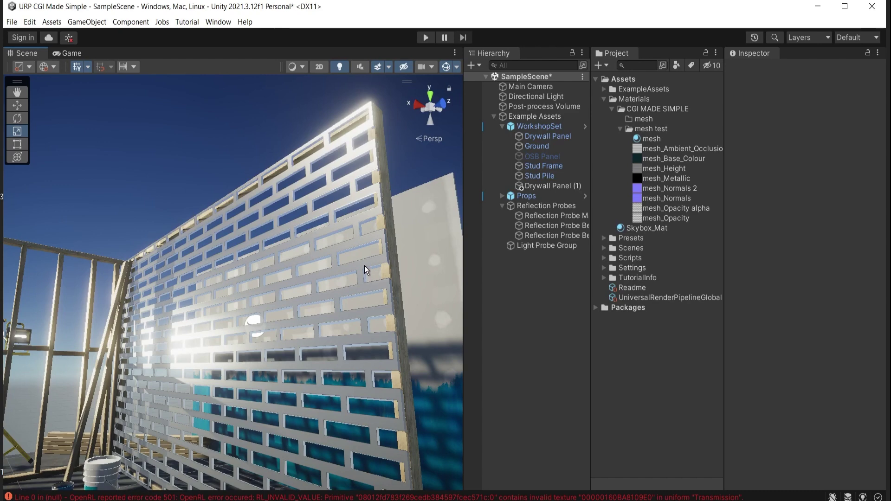
# - Fly the Scene camera past the perforated mesh wall to face the white-and-blue drywall panel
pyautogui.moveTo(359, 208); pyautogui.dragTo(394, 236, button='right')
pyautogui.moveTo(413, 287); pyautogui.dragTo(373, 272, button='middle')
pyautogui.moveTo(385, 412); pyautogui.dragTo(381, 443, button='right')
pyautogui.press('w')
pyautogui.press('d')
pyautogui.moveTo(266, 386); pyautogui.dragTo(356, 390, button='middle')
pyautogui.moveTo(356, 391); pyautogui.dragTo(363, 280, button='right')
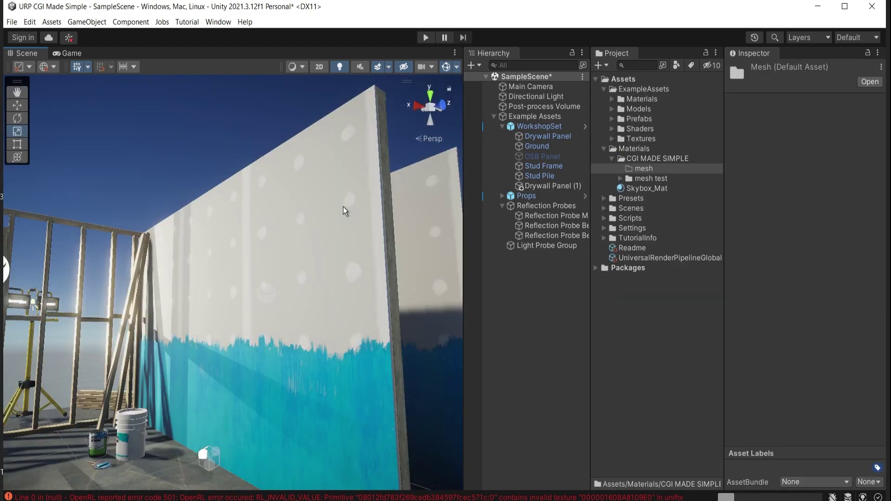
# - Create a New Material in the mesh folder using the Universal Render Pipeline/Lit shader
pyautogui.rightClick(654, 168)
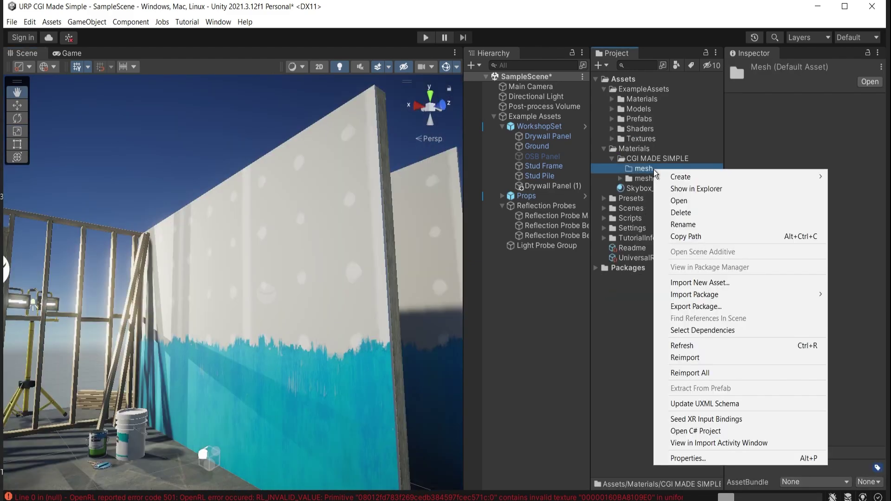
pyautogui.moveTo(686, 179)
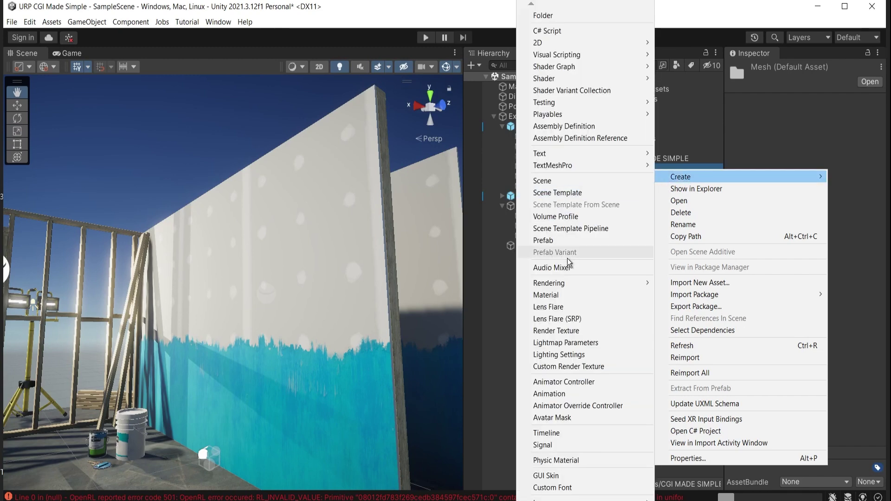
pyautogui.click(571, 297)
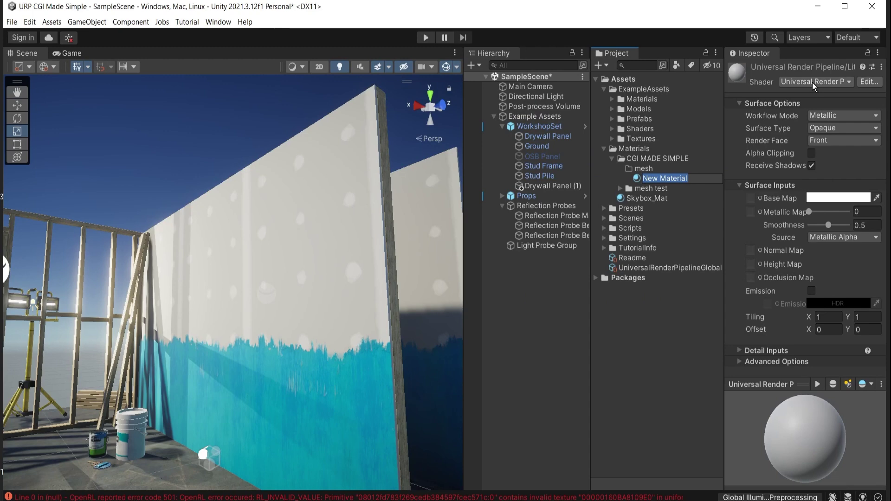
pyautogui.moveTo(721, 95); pyautogui.dragTo(693, 92)
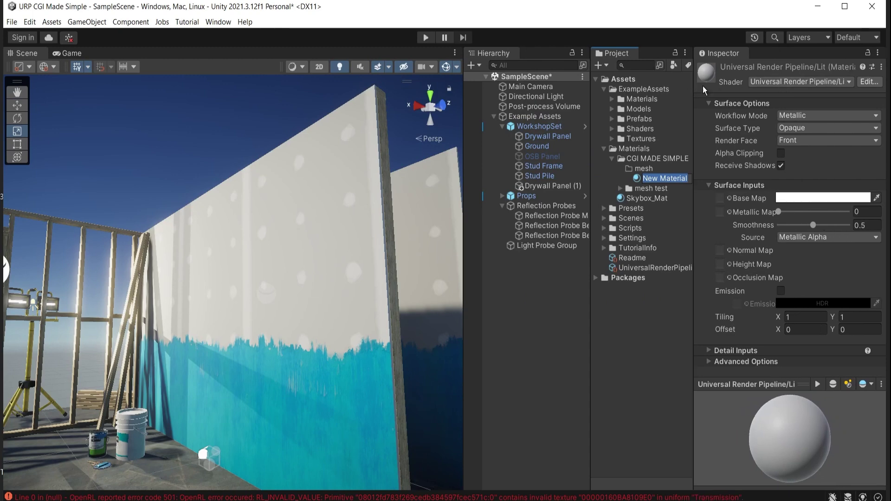
pyautogui.click(819, 84)
pyautogui.click(770, 124)
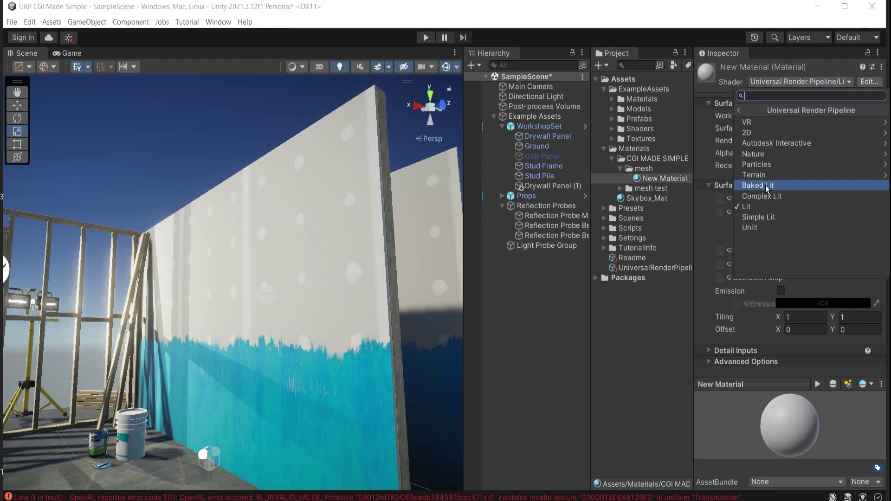
pyautogui.click(764, 204)
# - Apply New Material to the front drywall panel so it renders plain white
pyautogui.moveTo(652, 180); pyautogui.dragTo(398, 255)
pyautogui.moveTo(402, 282); pyautogui.dragTo(394, 255, button='middle')
pyautogui.scroll(-3, 396, 255)
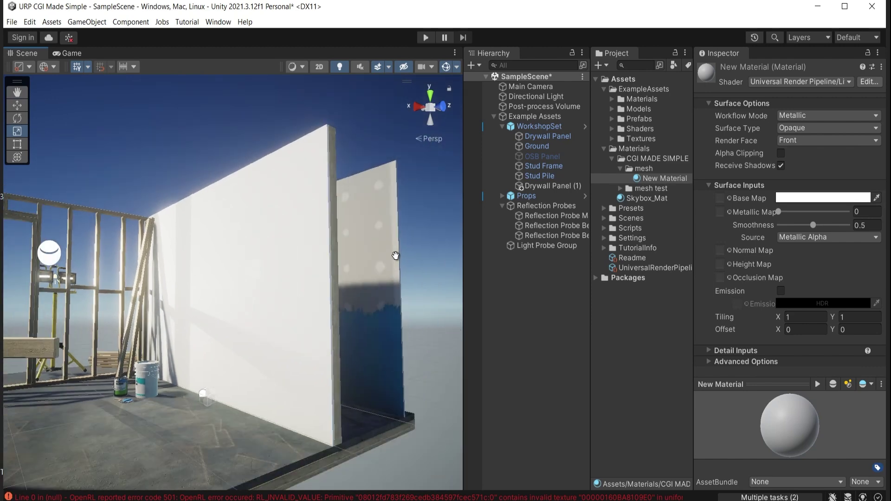
pyautogui.scroll(1, 395, 255)
pyautogui.moveTo(396, 255); pyautogui.dragTo(378, 258, button='middle')
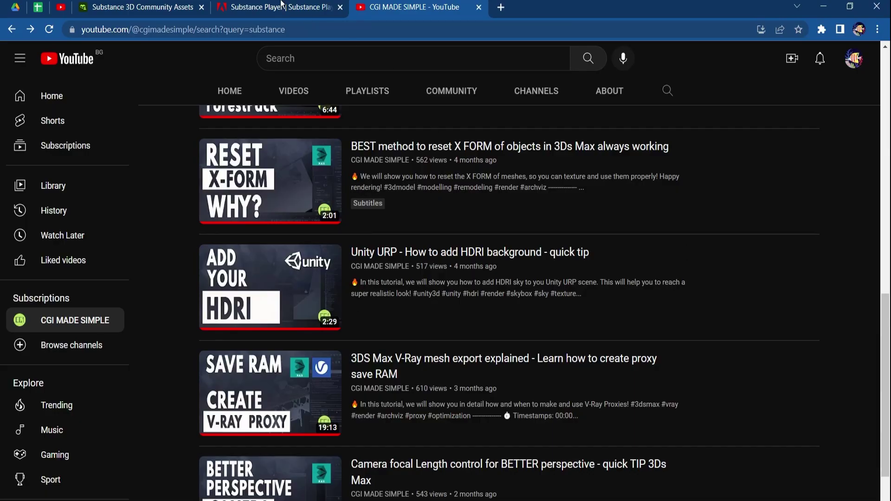
# - Search Substance 3D Community Assets for 'mesh', review the 11 results, then view Substance Player
pyautogui.click(142, 7)
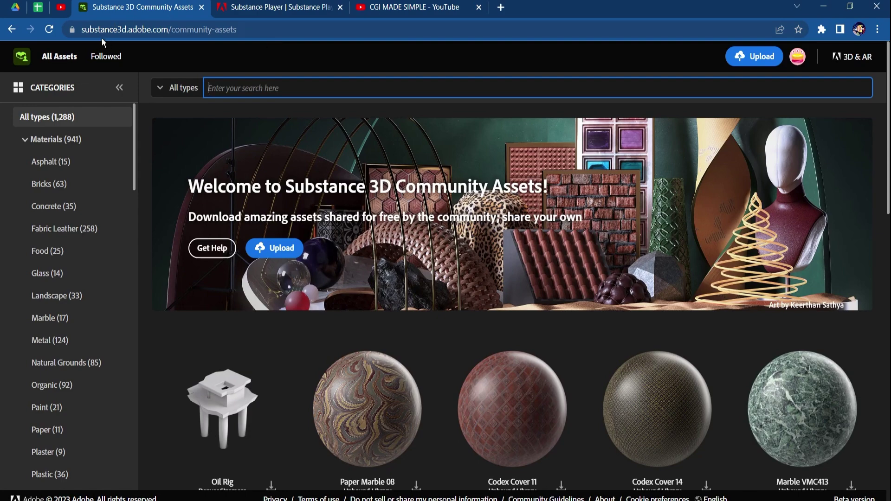
pyautogui.write('mesh')
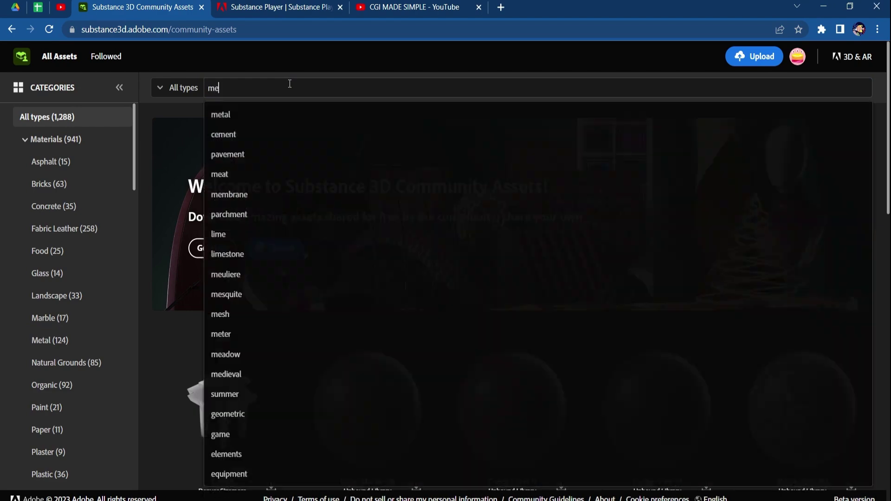
pyautogui.press('Return')
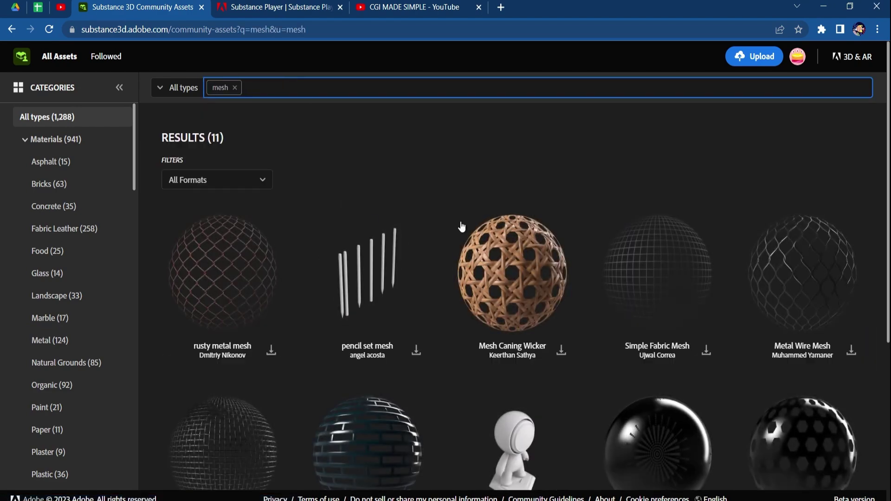
pyautogui.scroll(-4, 462, 225)
pyautogui.scroll(4, 635, 226)
pyautogui.click(290, 13)
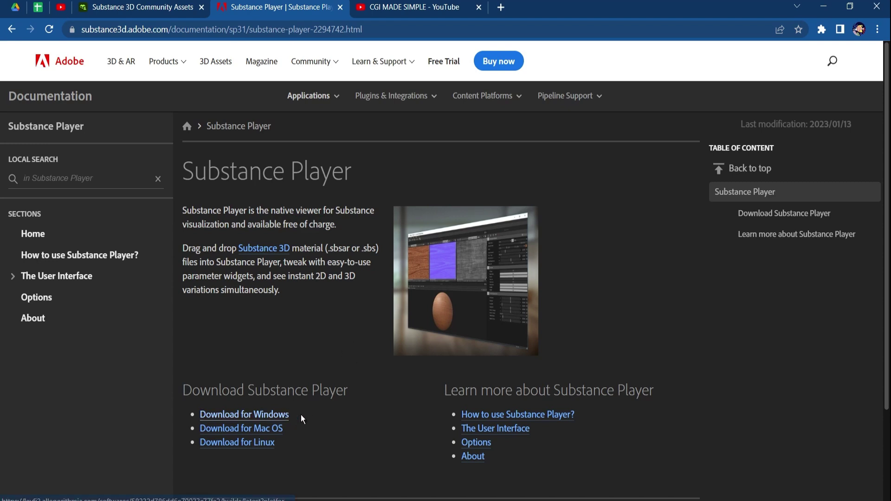
pyautogui.click(428, 8)
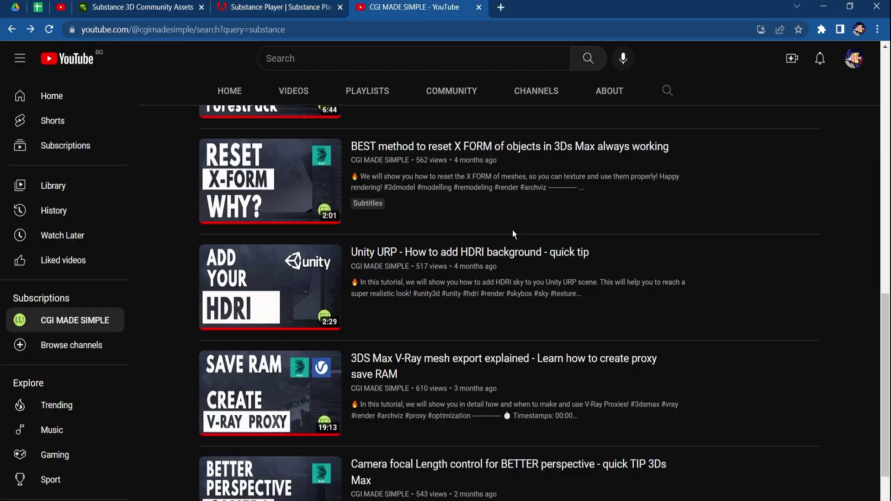
# - Browse the YouTube Substance video results, then minimize the browser back to Unity
pyautogui.scroll(10, 513, 237)
pyautogui.scroll(-1, 438, 237)
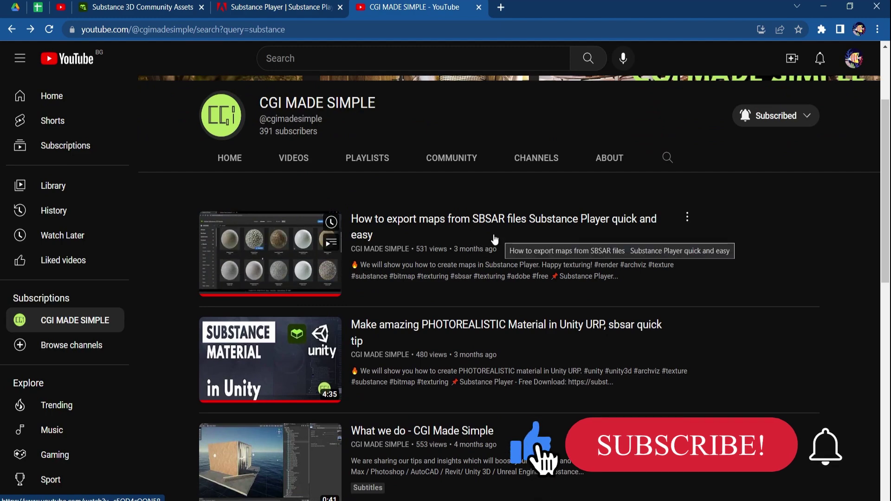
pyautogui.click(826, 8)
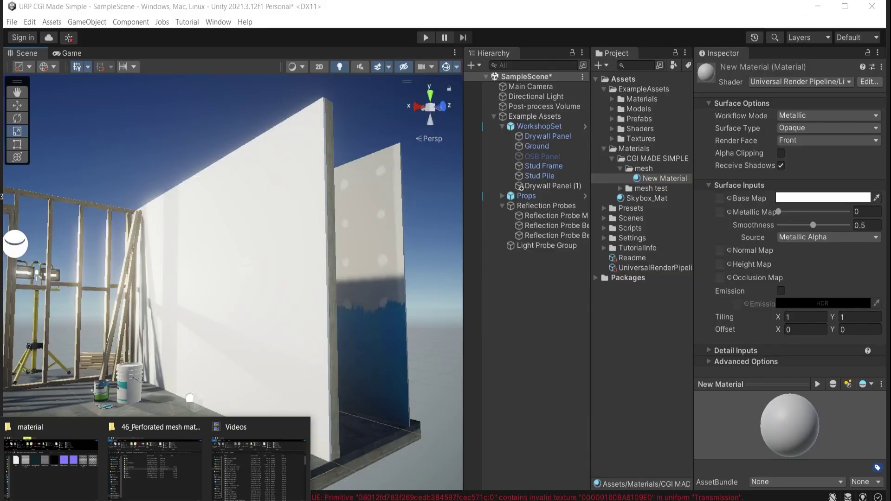
# - Import all eight mesh texture maps from the material folder into Unity's mesh folder
pyautogui.click(79, 484)
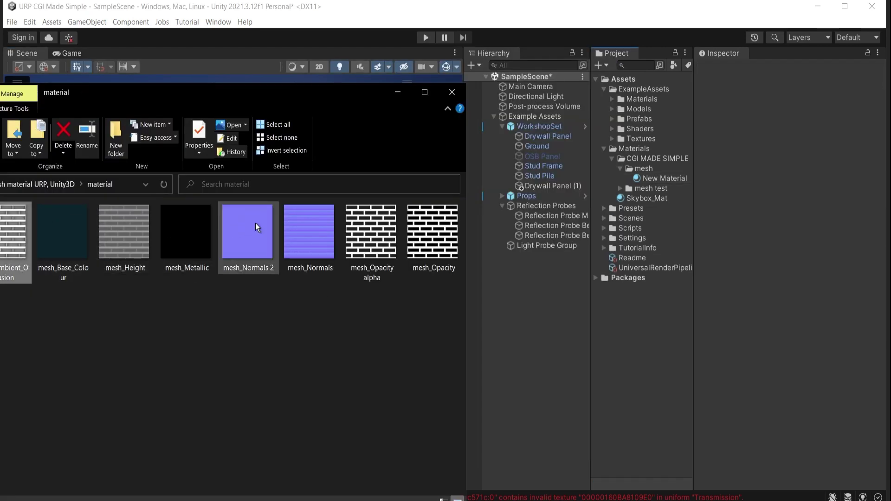
pyautogui.hotkey('ctrl', 'a')
pyautogui.moveTo(191, 231); pyautogui.dragTo(644, 167)
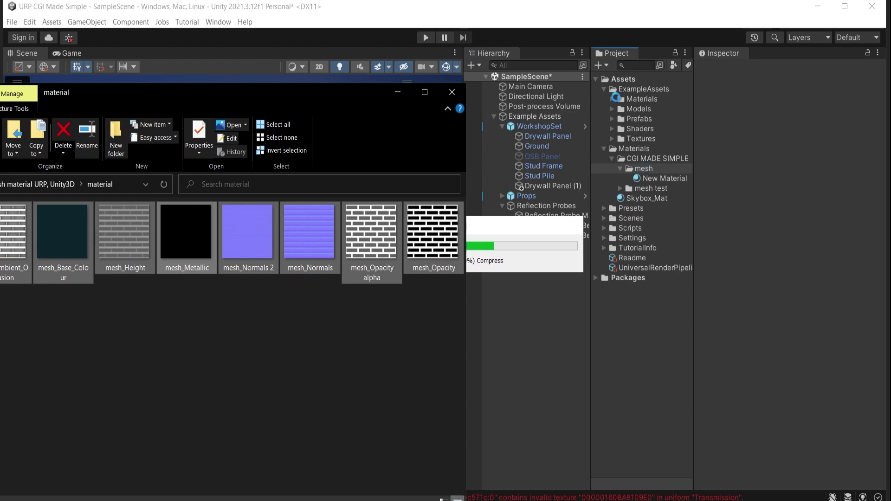
pyautogui.click(566, 16)
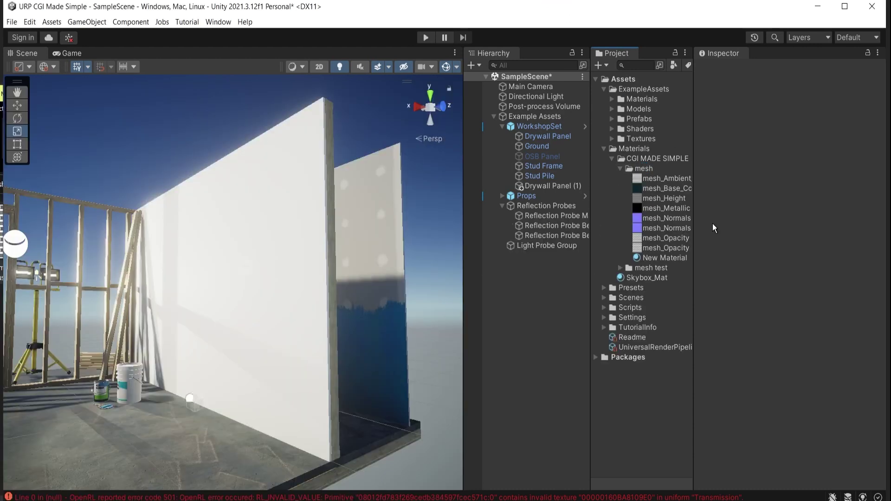
# - Set New Material's Base Map to mesh_Opacity, then bring up mesh_Opacity.png in Photoshop
pyautogui.click(659, 259)
pyautogui.moveTo(307, 279)
pyautogui.mouseDown(button='right')
pyautogui.moveTo(315, 285)
pyautogui.moveTo(305, 278)
pyautogui.mouseUp(button='right')
pyautogui.moveTo(591, 258); pyautogui.dragTo(569, 257)
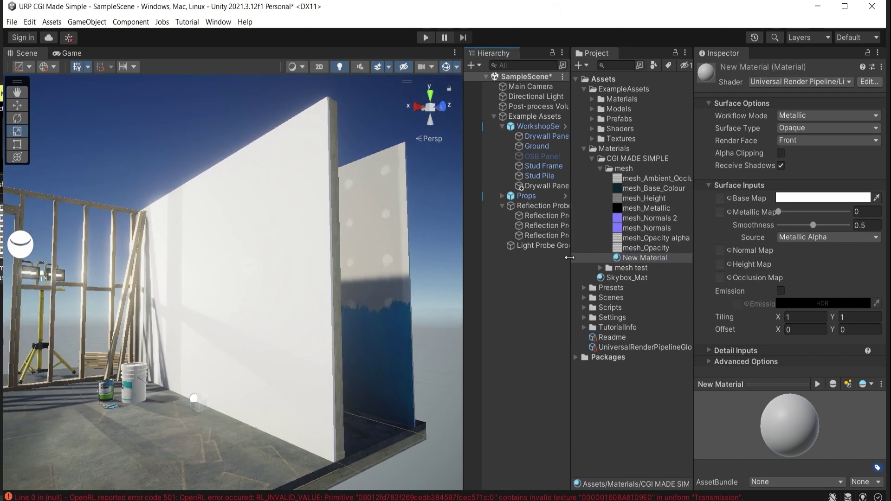
pyautogui.click(656, 250)
pyautogui.click(652, 258)
pyautogui.moveTo(652, 249); pyautogui.dragTo(724, 199)
pyautogui.moveTo(721, 200); pyautogui.dragTo(720, 199)
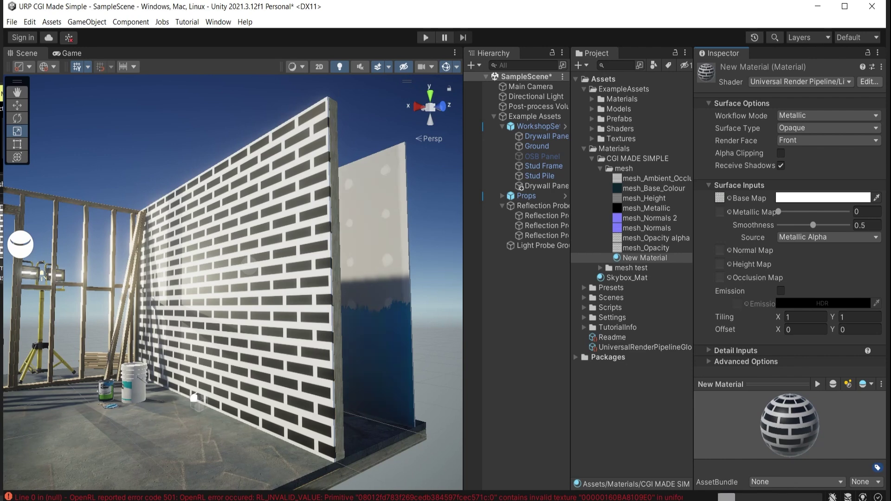
pyautogui.moveTo(272, 500)
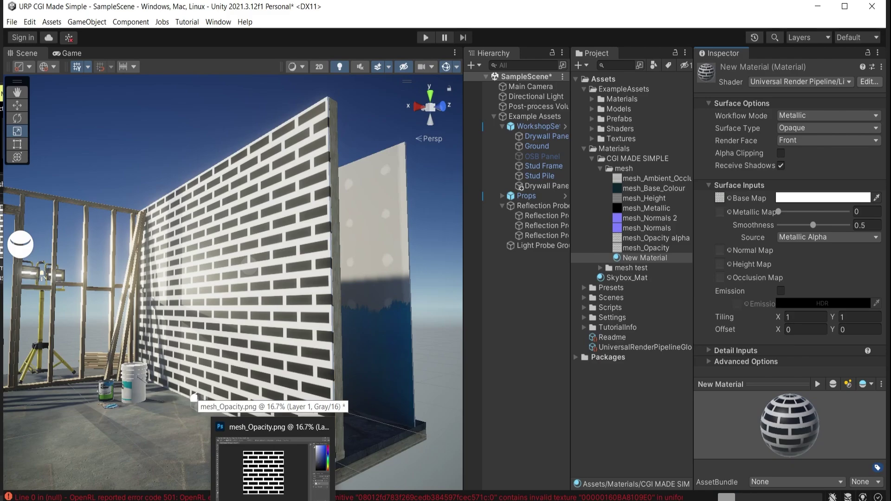
pyautogui.click(272, 464)
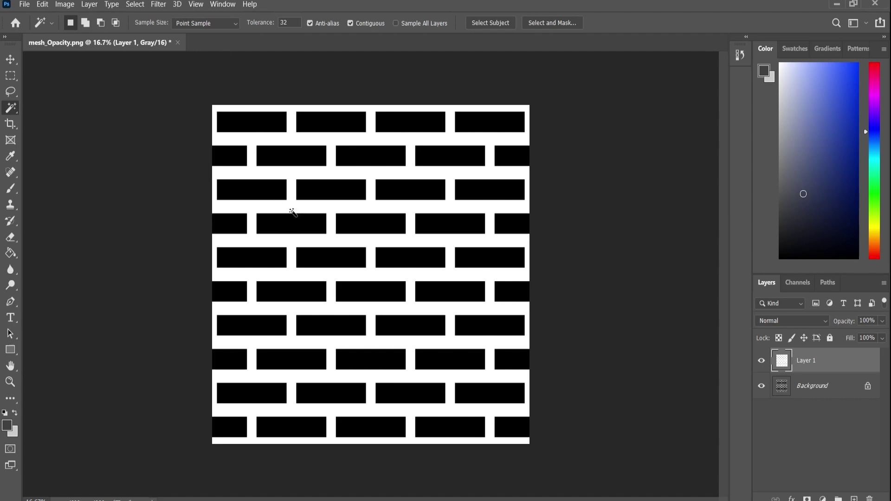
# - Cut the white mortar onto Layer 2, hide Layer 1 and Background, and start a PNG Save As
pyautogui.click(294, 207)
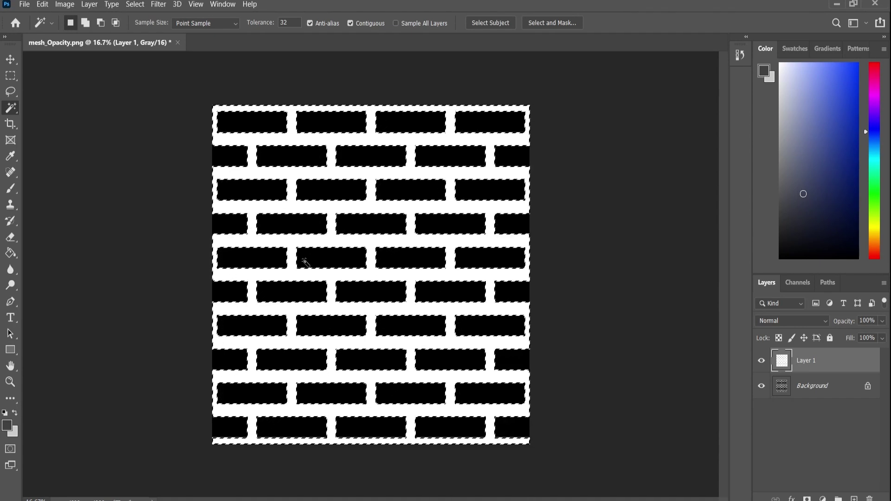
pyautogui.rightClick(307, 274)
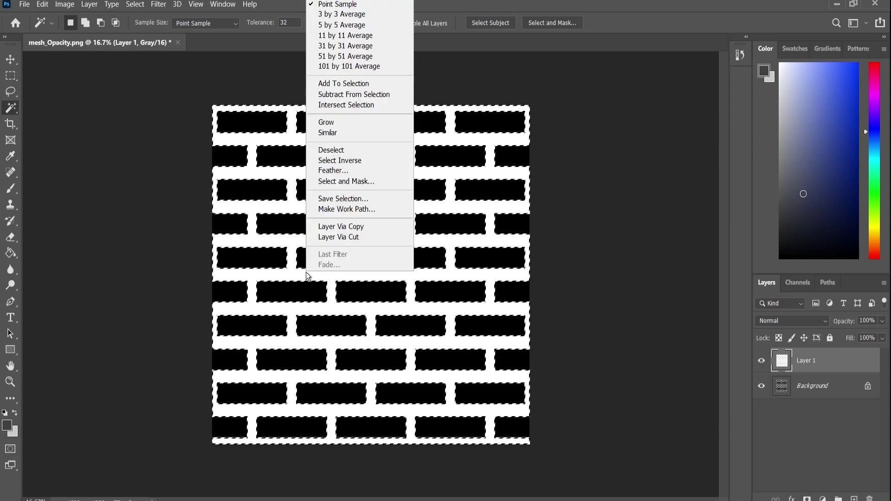
pyautogui.click(359, 241)
pyautogui.click(761, 386)
pyautogui.click(761, 411)
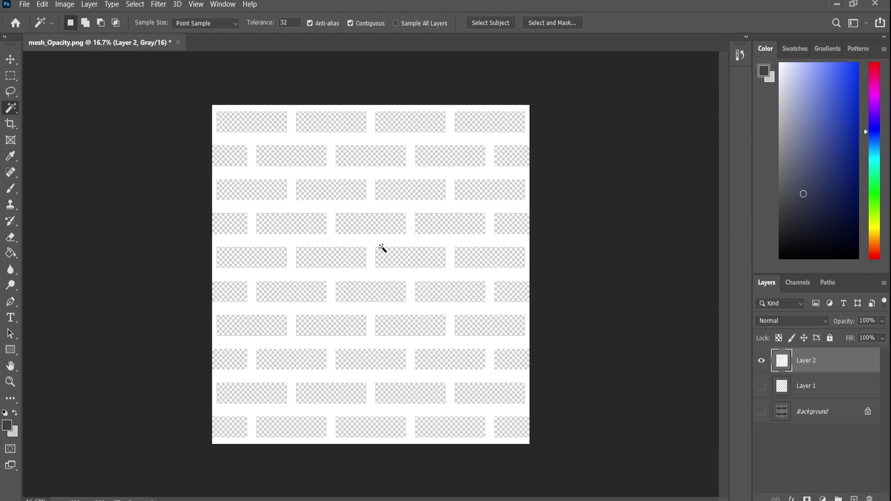
pyautogui.hotkey('ctrl', 'shift', 's')
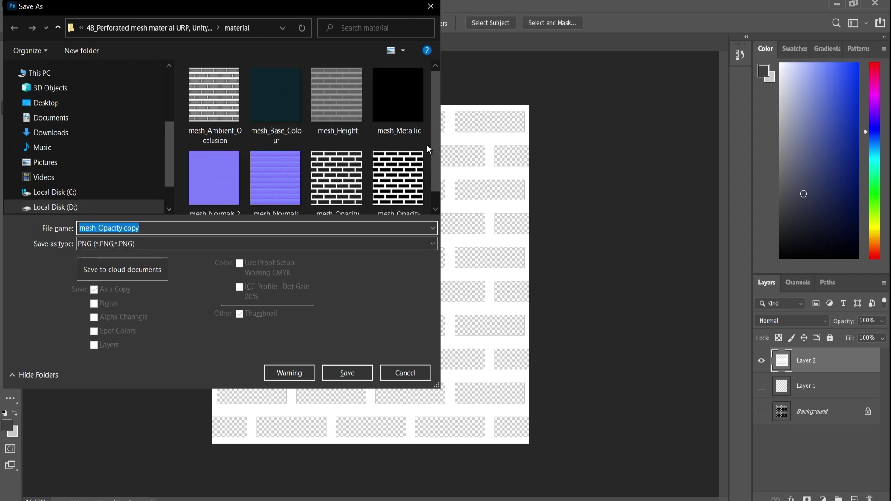
# - Save the transparent brick pattern as mesh_Opacity alpha.png, replacing the existing file
pyautogui.scroll(-1, 413, 164)
pyautogui.click(337, 163)
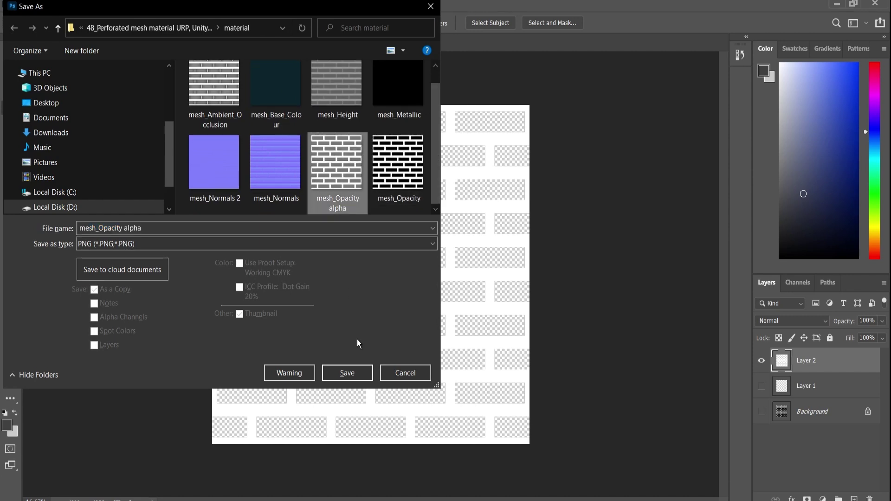
pyautogui.click(348, 373)
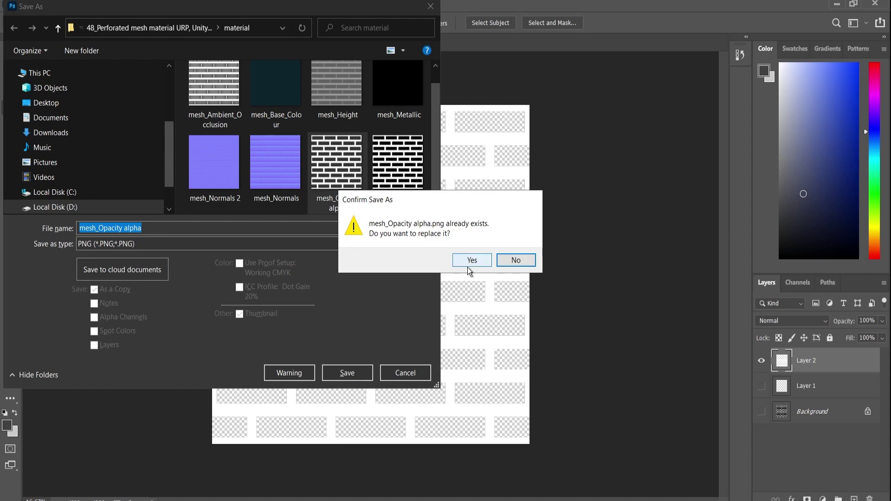
pyautogui.click(470, 261)
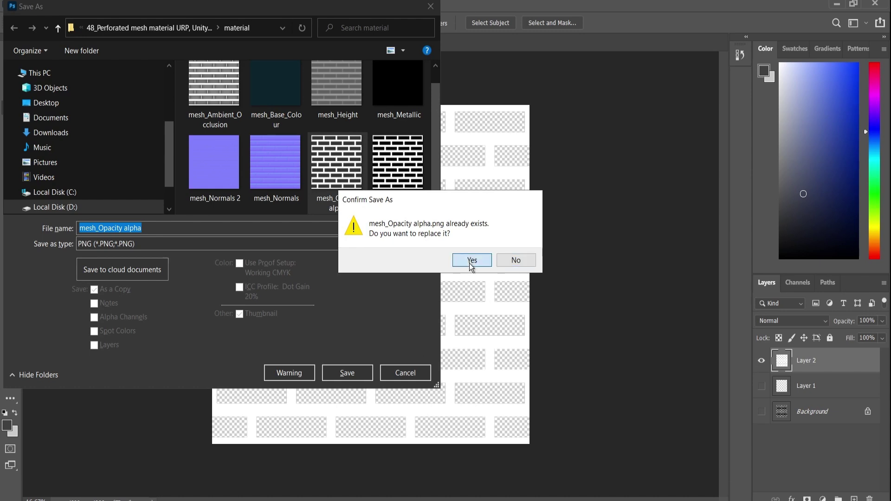
pyautogui.click(537, 157)
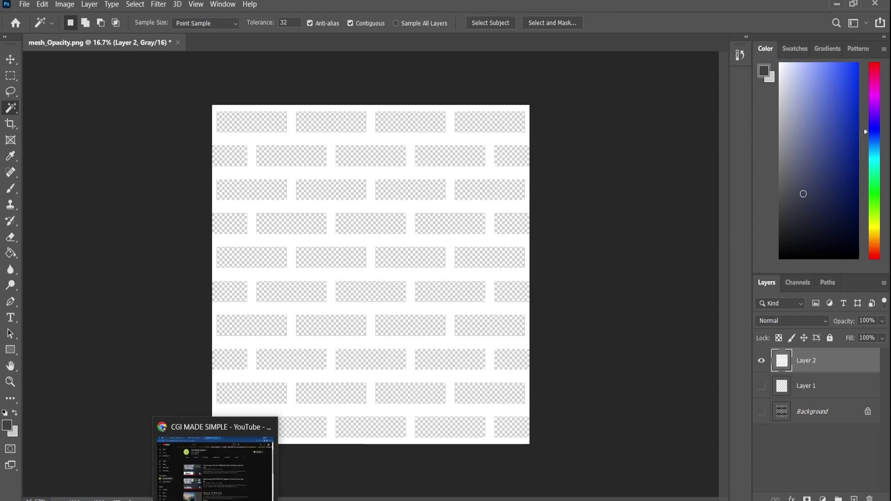
# - Back in Unity, assign the updated mesh_Opacity alpha texture to New Material's texture slot
pyautogui.click(188, 499)
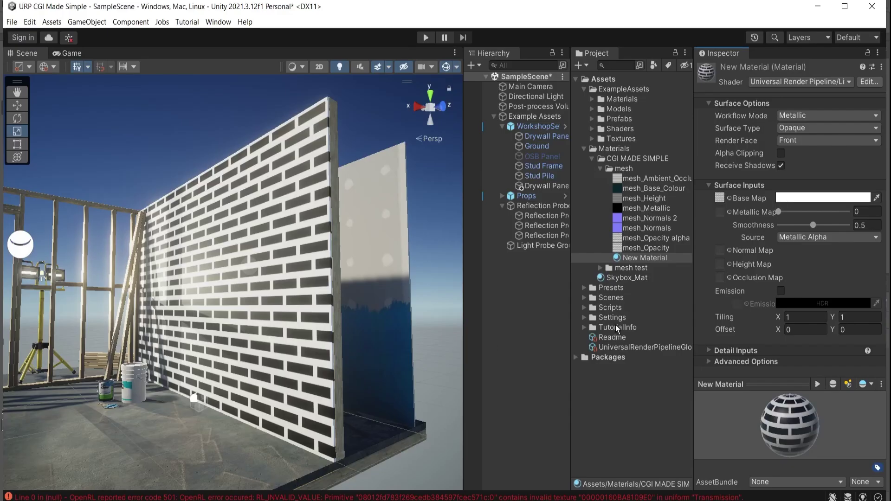
pyautogui.moveTo(649, 237); pyautogui.dragTo(734, 215)
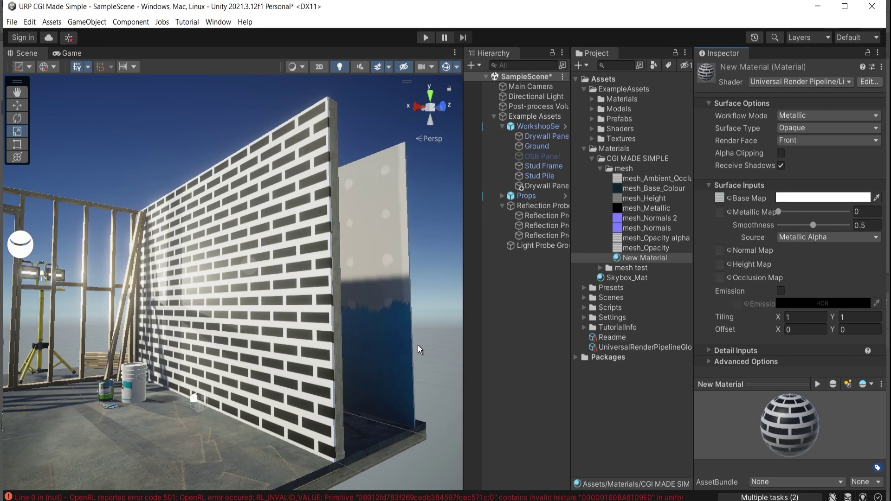
pyautogui.moveTo(378, 268)
pyautogui.mouseDown(button='right')
pyautogui.moveTo(375, 278)
pyautogui.moveTo(369, 263)
pyautogui.mouseUp(button='right')
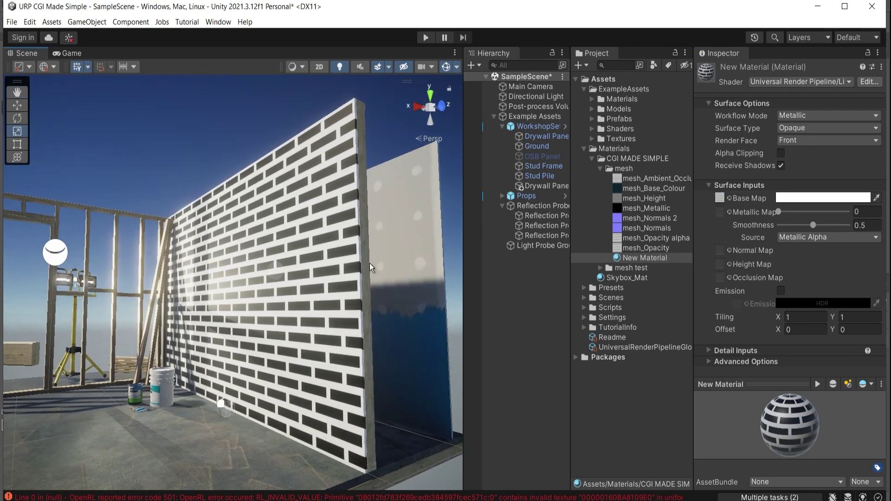
# - Enable Alpha Clipping at threshold 0.5 on New Material and inspect the perforated wall up close
pyautogui.click(718, 197)
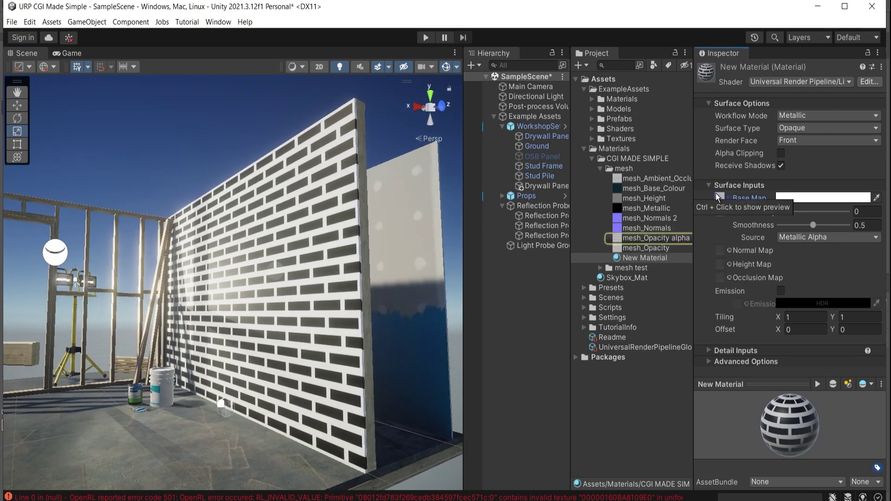
pyautogui.click(781, 153)
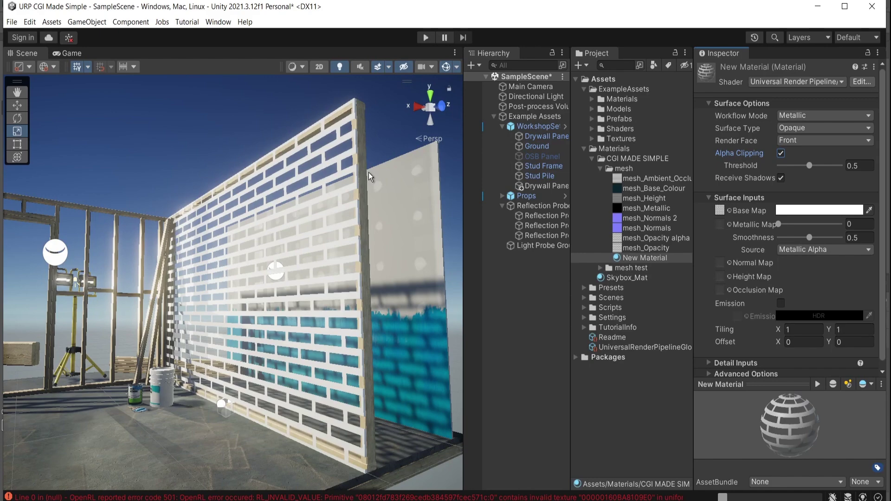
pyautogui.moveTo(356, 152); pyautogui.dragTo(420, 233, button='right')
pyautogui.moveTo(420, 234)
pyautogui.mouseDown(button='middle')
pyautogui.moveTo(402, 245)
pyautogui.moveTo(412, 248)
pyautogui.mouseUp(button='middle')
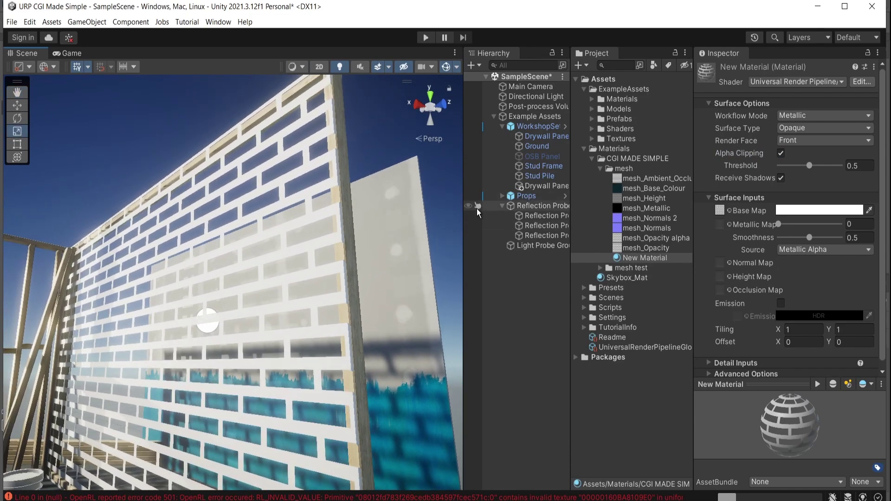
pyautogui.moveTo(362, 229); pyautogui.dragTo(367, 281, button='right')
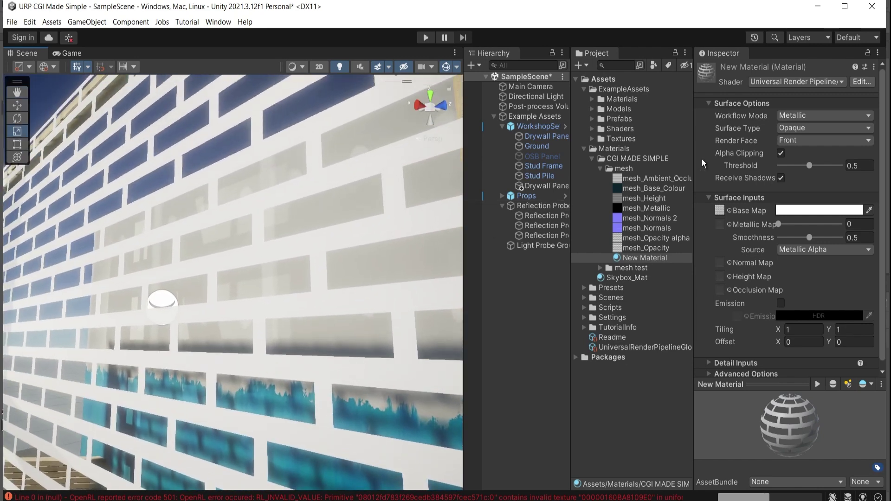
pyautogui.click(809, 139)
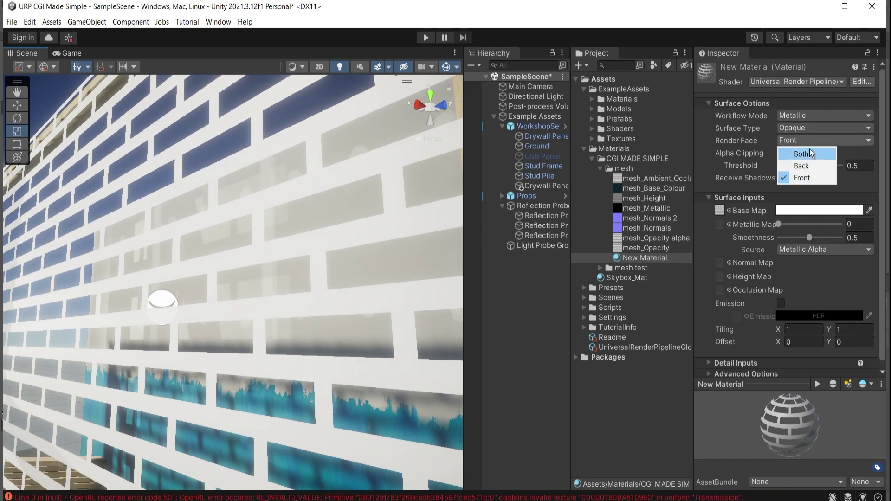
# - Set the material's Render Face to Both so the perforated wall shows from either side
pyautogui.click(799, 154)
pyautogui.moveTo(391, 227); pyautogui.dragTo(253, 280, button='right')
pyautogui.moveTo(253, 280); pyautogui.dragTo(310, 274, button='middle')
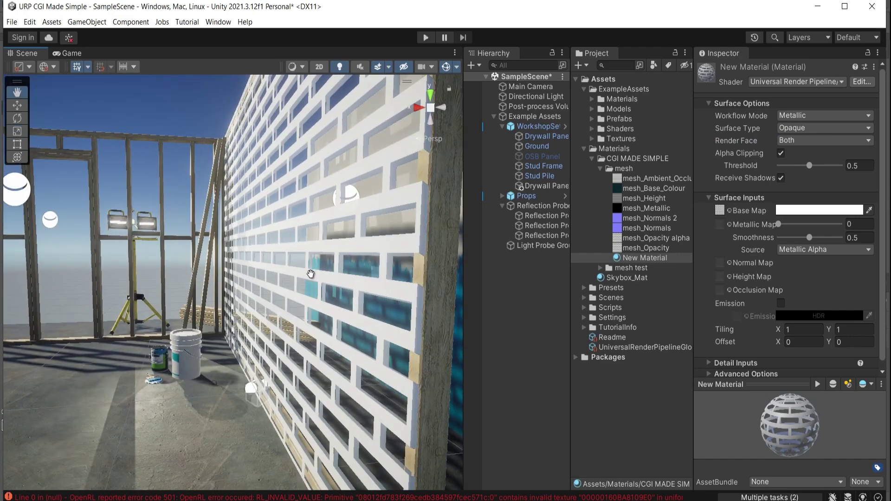
pyautogui.moveTo(310, 273); pyautogui.dragTo(365, 253, button='right')
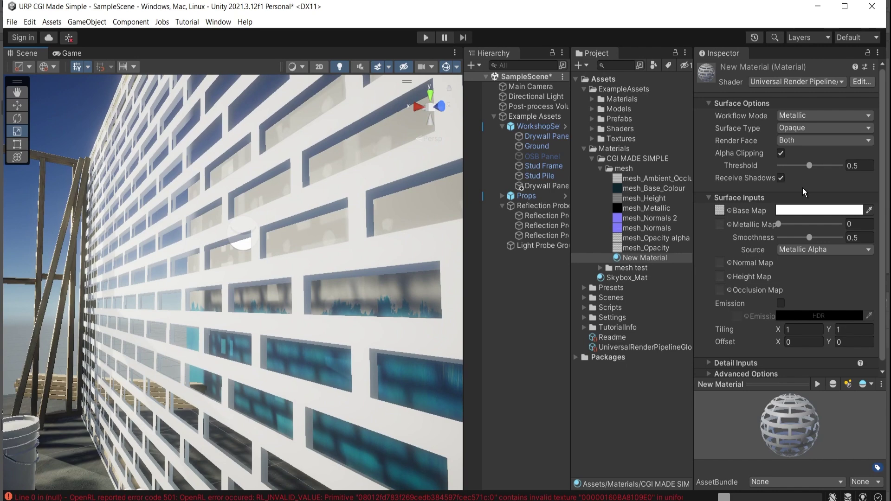
# - Toggle Receive Shadows off and on several times to compare, leaving it enabled
pyautogui.click(780, 179)
pyautogui.click(781, 179)
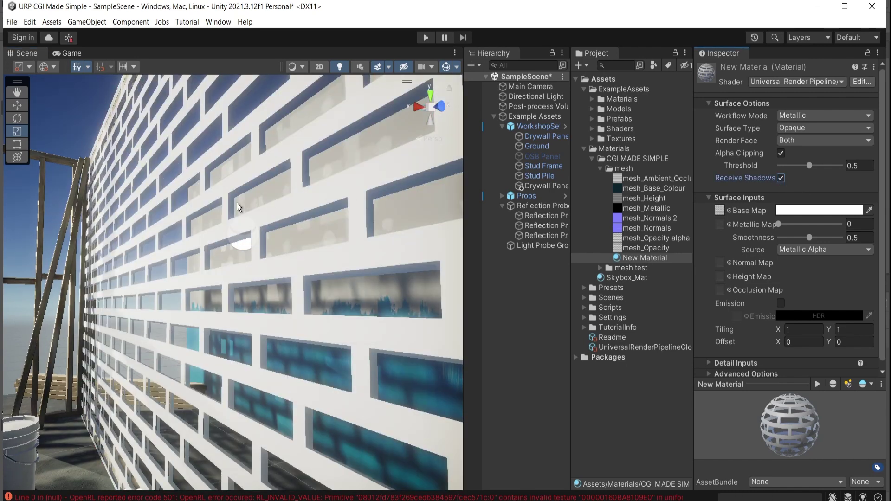
pyautogui.moveTo(70, 215); pyautogui.dragTo(246, 190, button='middle')
pyautogui.scroll(1, 228, 232)
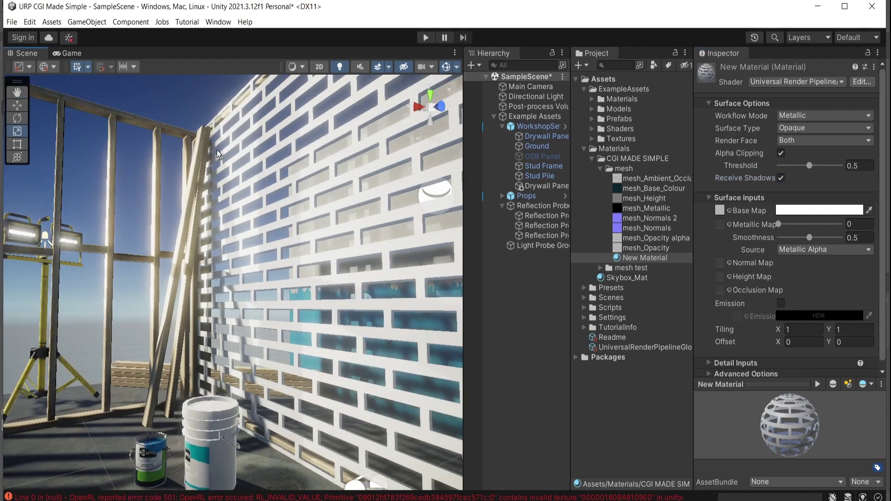
pyautogui.click(781, 179)
pyautogui.click(781, 179)
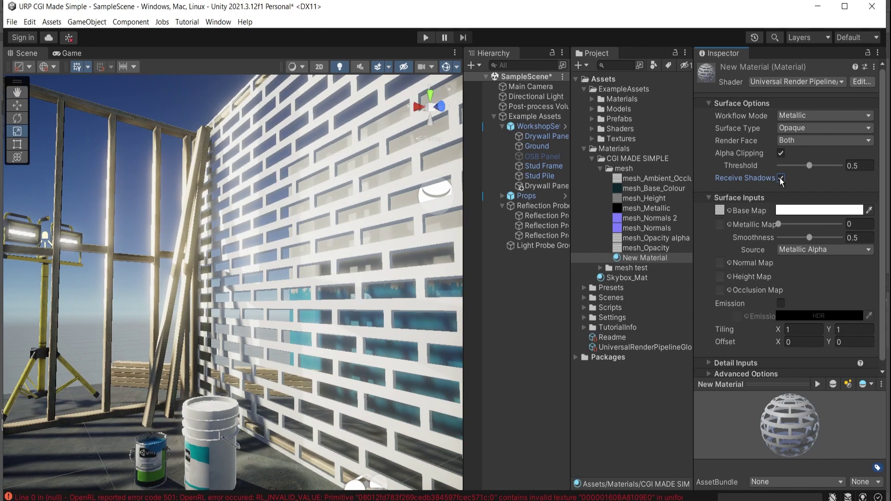
pyautogui.click(780, 179)
pyautogui.click(780, 179)
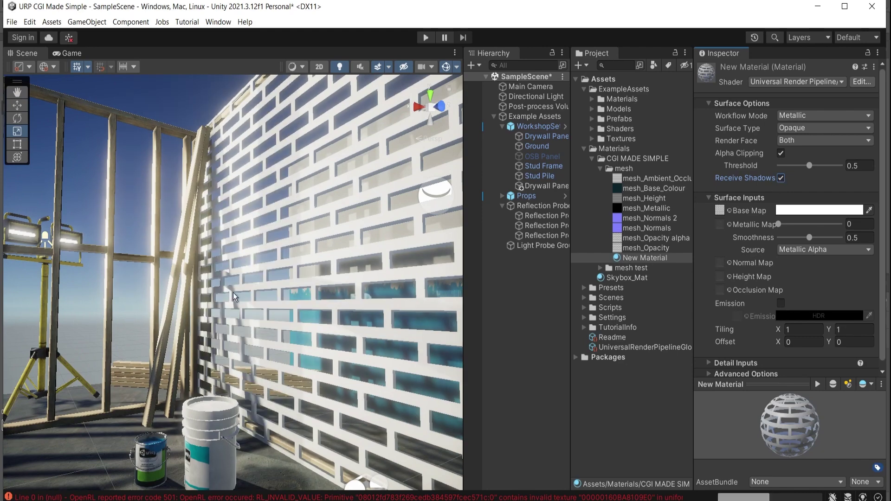
pyautogui.moveTo(312, 307); pyautogui.dragTo(349, 307, button='right')
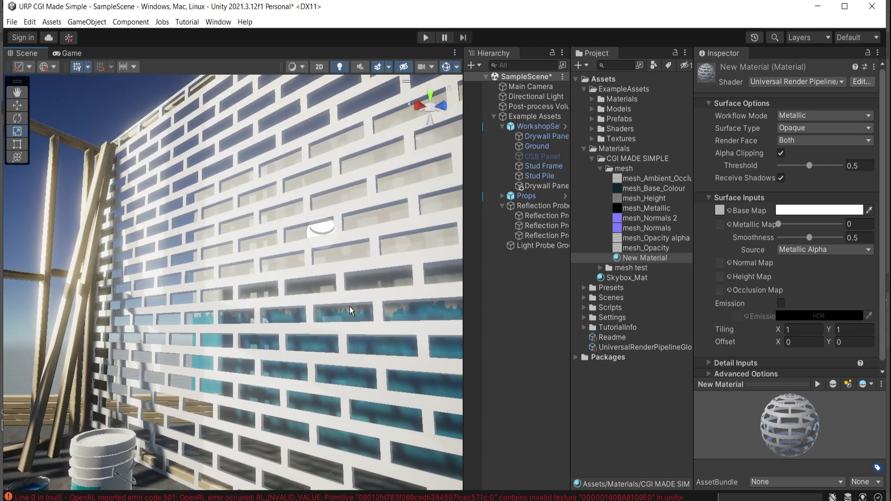
pyautogui.moveTo(355, 313); pyautogui.dragTo(260, 293, button='middle')
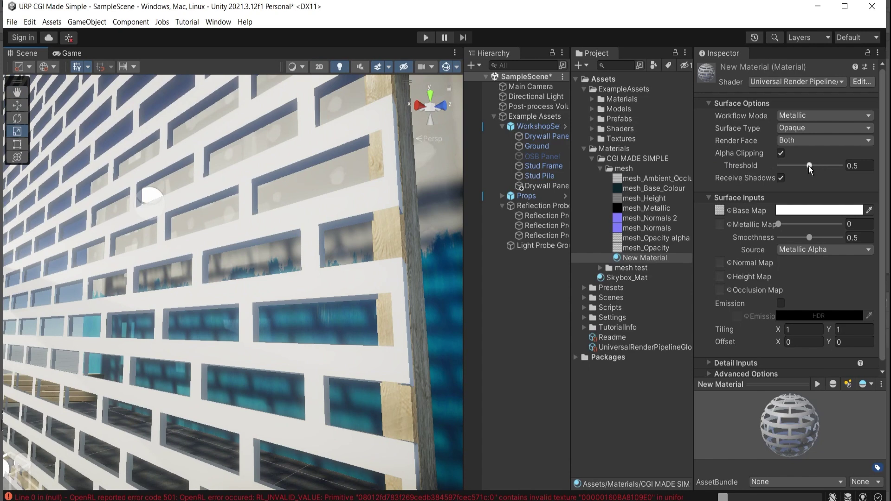
# - Adjust the alpha clipping threshold by dragging, settling at 0.561
pyautogui.moveTo(807, 166); pyautogui.dragTo(810, 166)
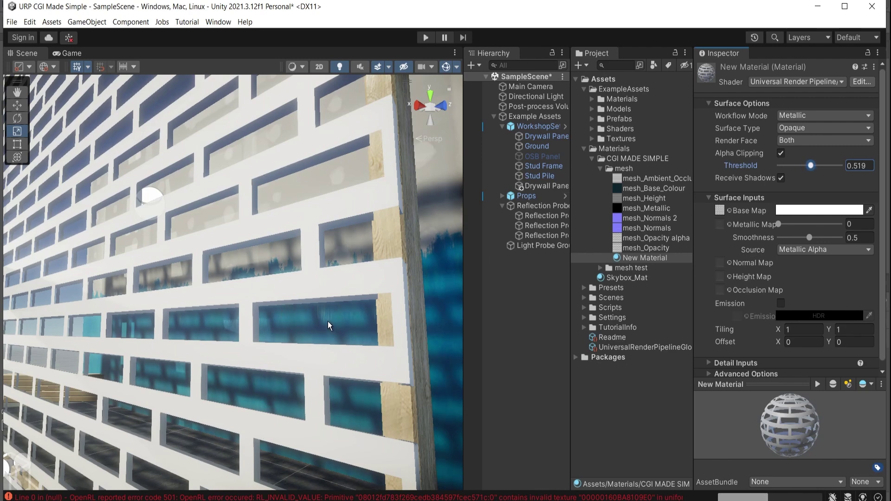
pyautogui.moveTo(813, 165); pyautogui.dragTo(779, 165)
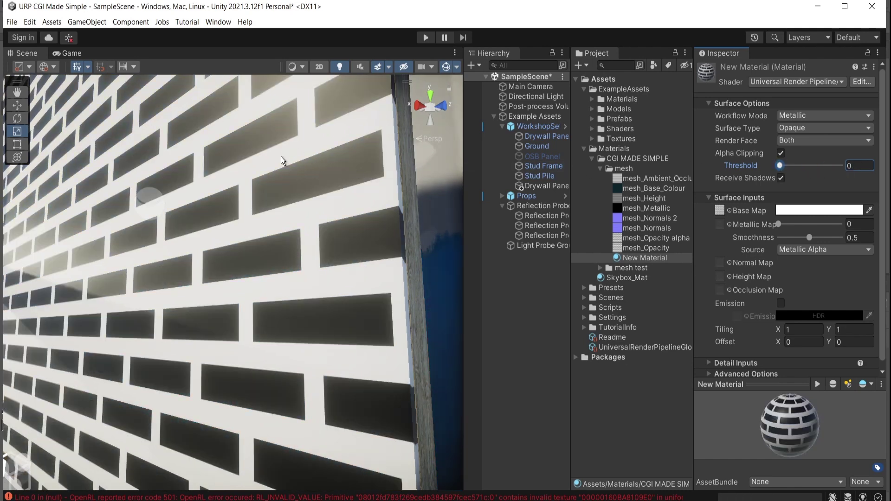
pyautogui.moveTo(781, 166); pyautogui.dragTo(830, 165)
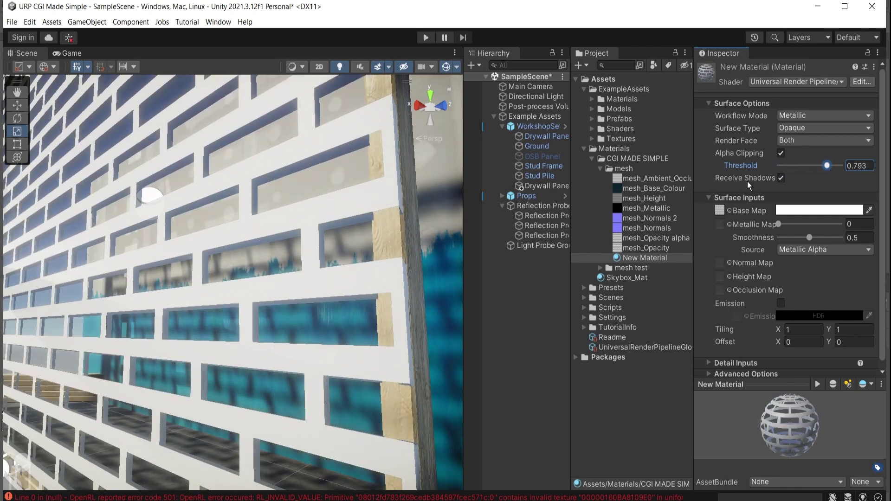
pyautogui.moveTo(827, 165)
pyautogui.mouseDown()
pyautogui.moveTo(804, 163)
pyautogui.moveTo(814, 164)
pyautogui.mouseUp()
pyautogui.moveTo(257, 244); pyautogui.dragTo(233, 223, button='right')
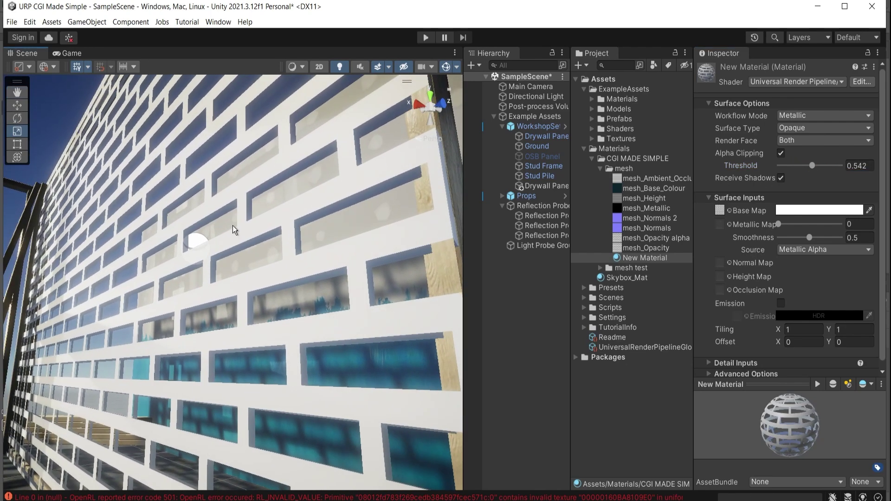
pyautogui.moveTo(811, 166); pyautogui.dragTo(812, 166)
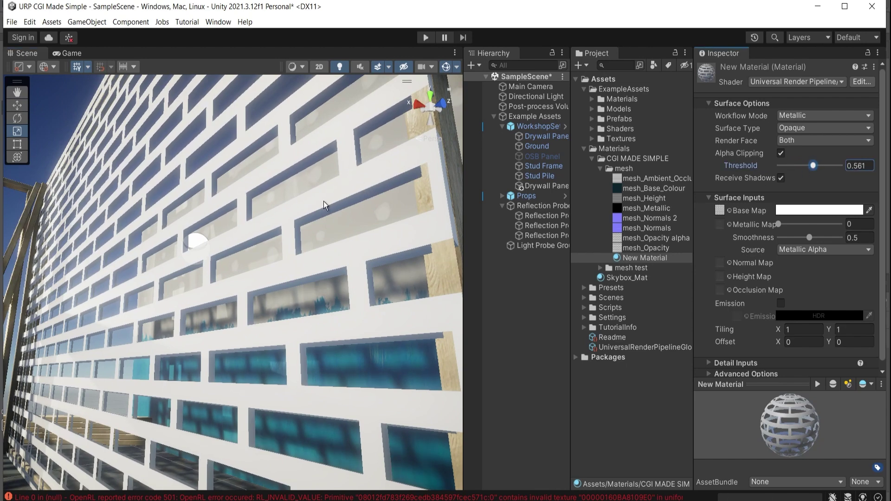
# - Move closer to the brick mesh and assign mesh_Normals as the Normal Map
pyautogui.scroll(-2, 341, 226)
pyautogui.moveTo(362, 258); pyautogui.dragTo(370, 262, button='middle')
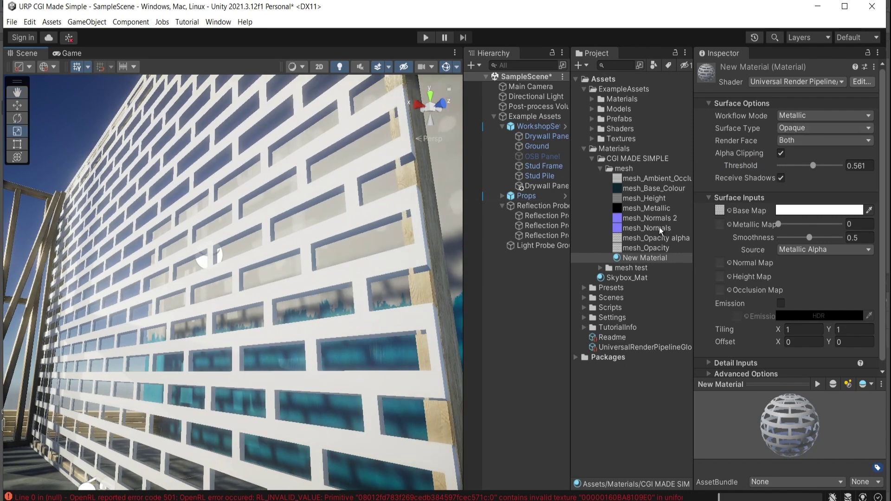
pyautogui.scroll(3, 414, 317)
pyautogui.moveTo(392, 322); pyautogui.dragTo(386, 315, button='middle')
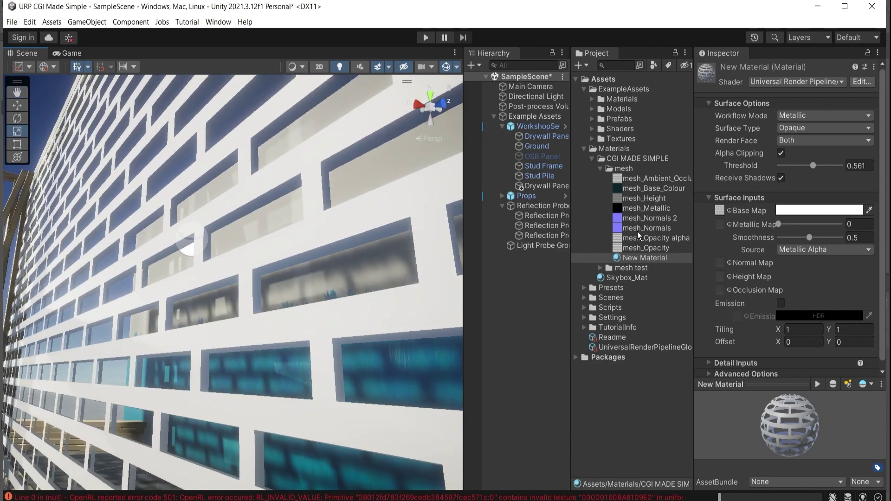
pyautogui.moveTo(636, 228)
pyautogui.mouseDown()
pyautogui.moveTo(745, 260)
pyautogui.moveTo(721, 265)
pyautogui.mouseUp()
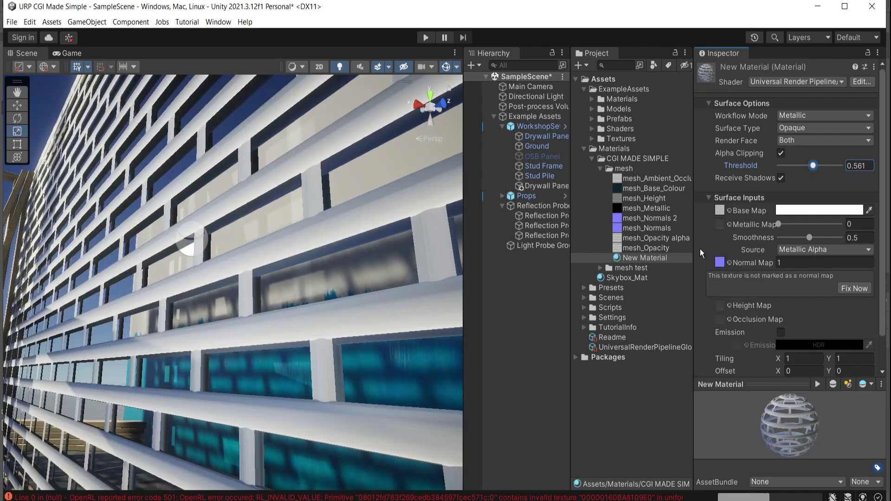
# - Reimport mesh_Normals and mesh_Normals 2 as Normal map textures, then reselect New Material
pyautogui.click(633, 218)
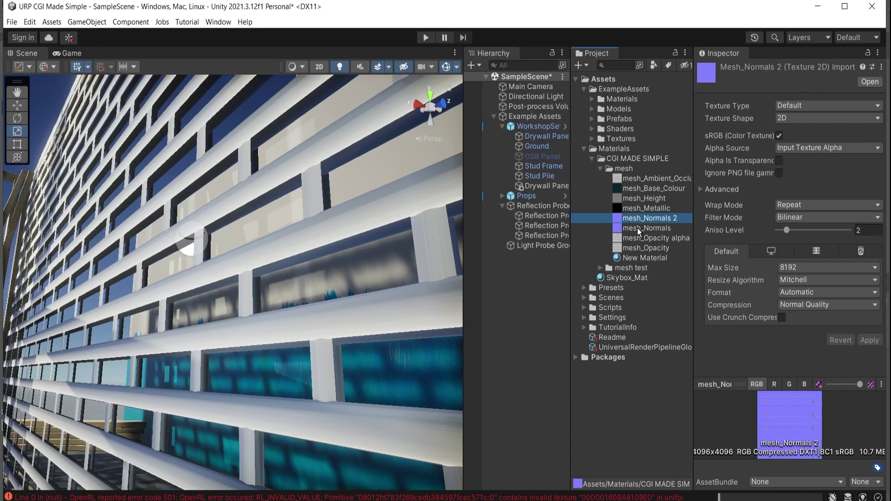
pyautogui.keyDown('ctrl'); pyautogui.click(637, 227); pyautogui.keyUp('ctrl')
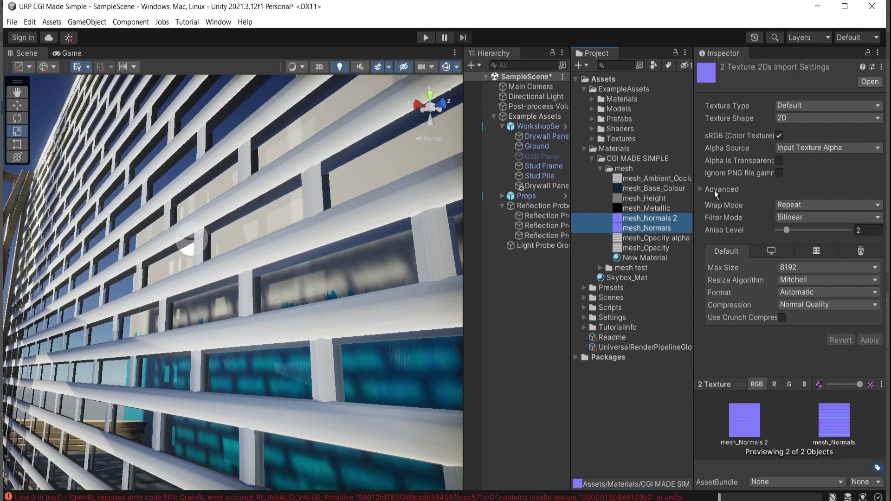
pyautogui.click(802, 106)
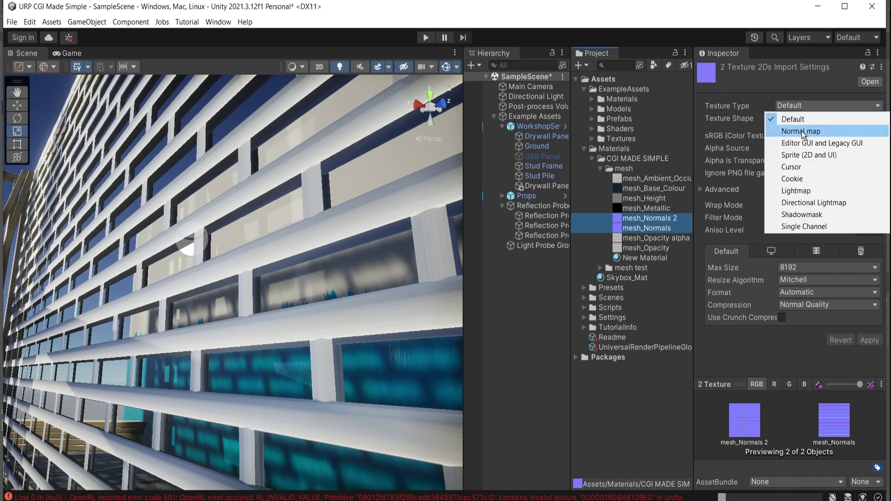
pyautogui.click(795, 133)
pyautogui.click(863, 315)
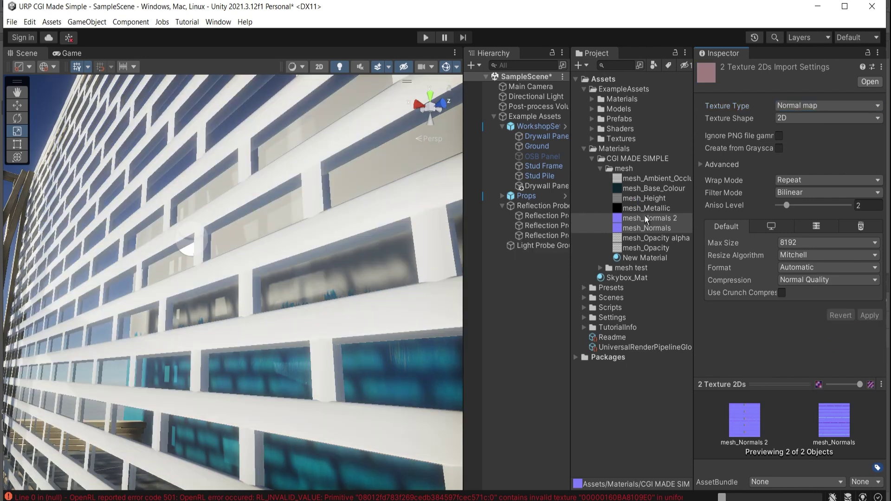
pyautogui.click(642, 258)
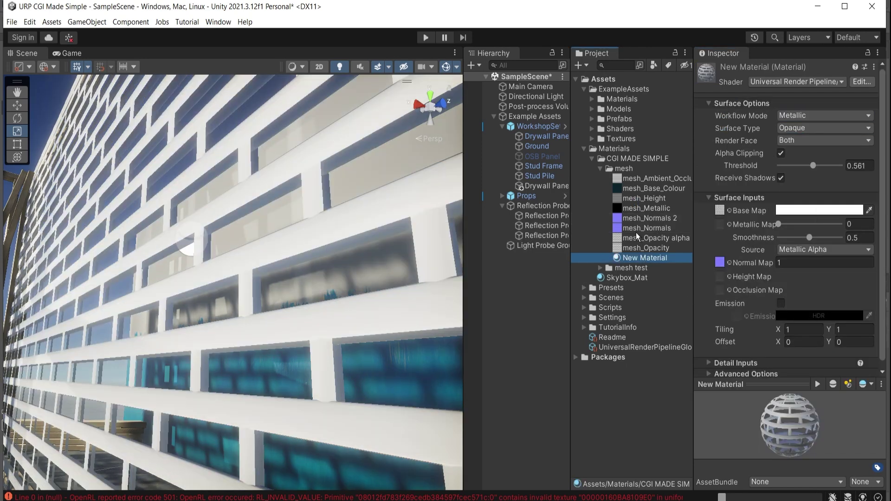
# - Put mesh_Normals, then mesh_Normals 2, into the Normal Map slot
pyautogui.moveTo(647, 226); pyautogui.dragTo(717, 263)
pyautogui.moveTo(434, 241); pyautogui.dragTo(443, 270, button='right')
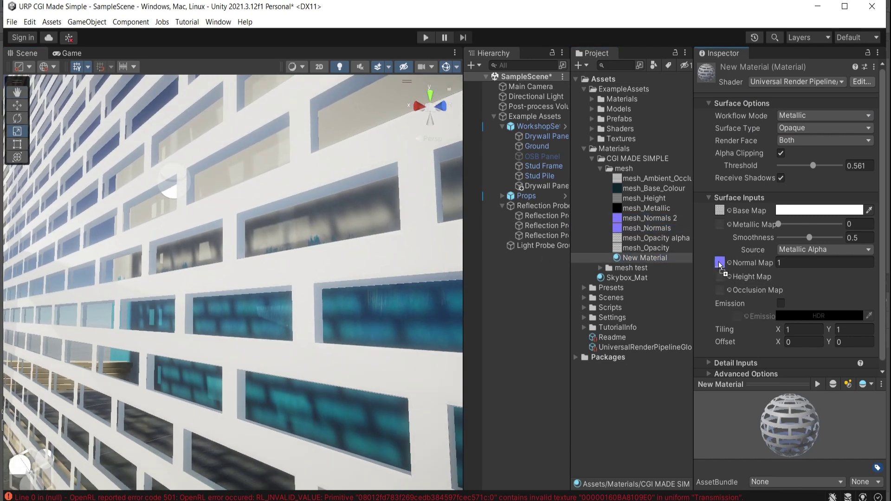
pyautogui.moveTo(662, 218); pyautogui.dragTo(719, 263)
pyautogui.moveTo(347, 236); pyautogui.dragTo(437, 324, button='right')
# - Try normal map strengths 0.2 and 2, then enter 5 for deeper bumps
pyautogui.click(789, 263)
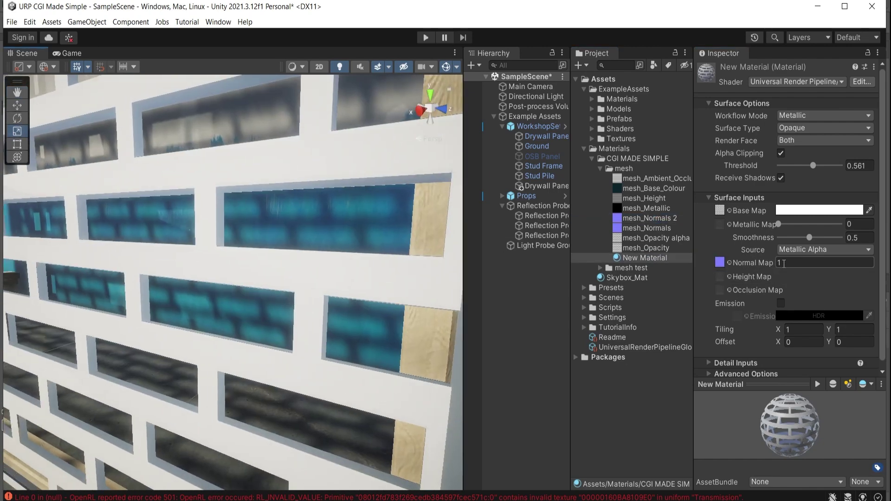
pyautogui.write('0.2')
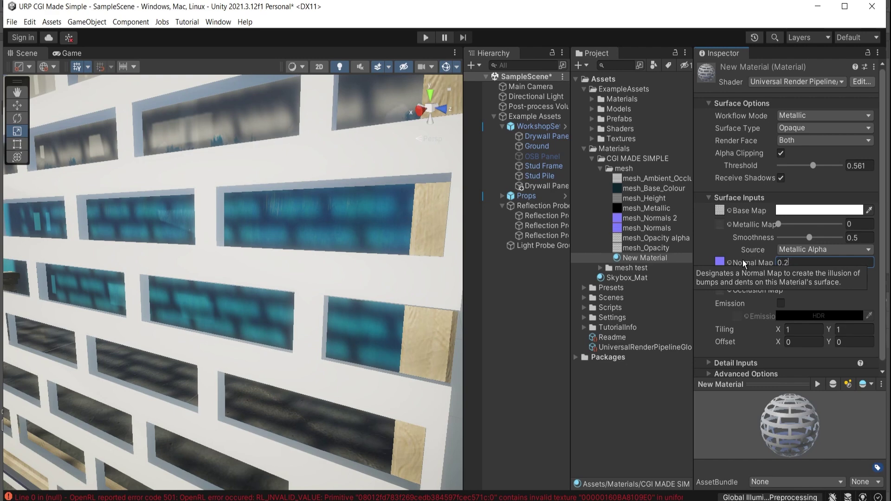
pyautogui.press('Return')
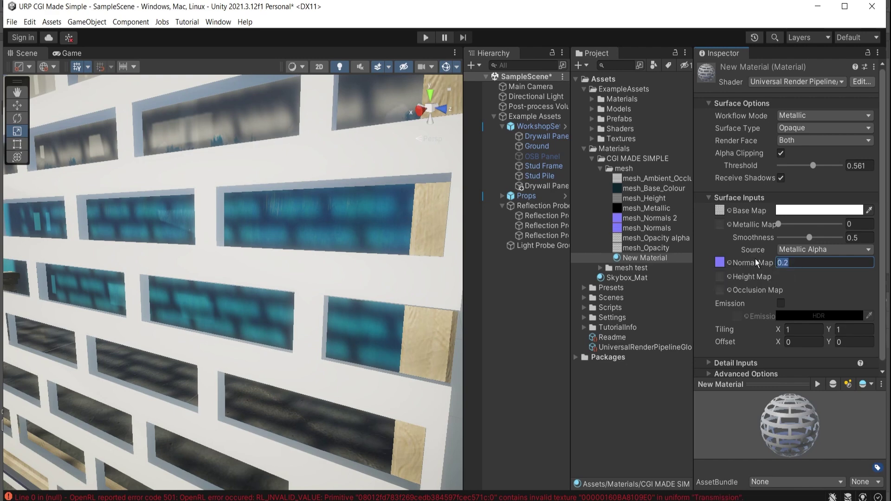
pyautogui.write('2')
pyautogui.moveTo(330, 234); pyautogui.dragTo(312, 225, button='right')
pyautogui.scroll(-3, 325, 218)
pyautogui.scroll(4, 324, 218)
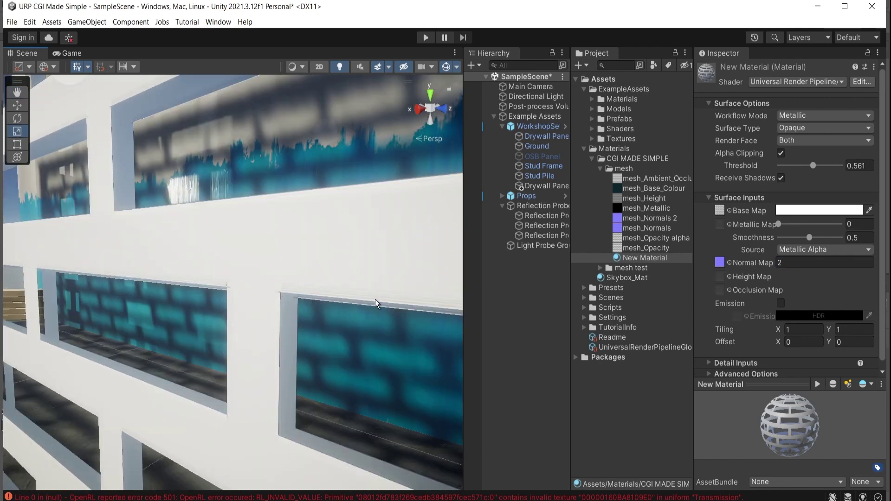
pyautogui.click(755, 263)
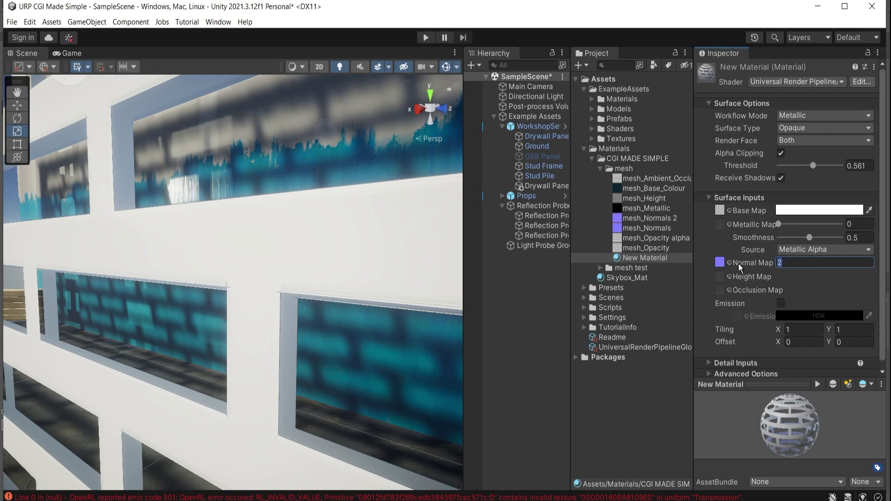
pyautogui.write('5')
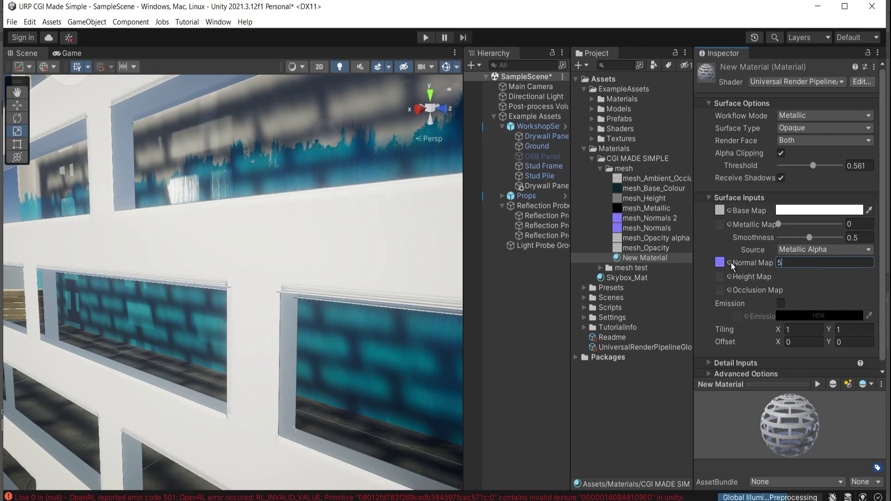
pyautogui.write('4')
# - Reset normal strength to 1 and cap all eight mesh textures' Max Size at 4096
pyautogui.click(754, 261)
pyautogui.write('1')
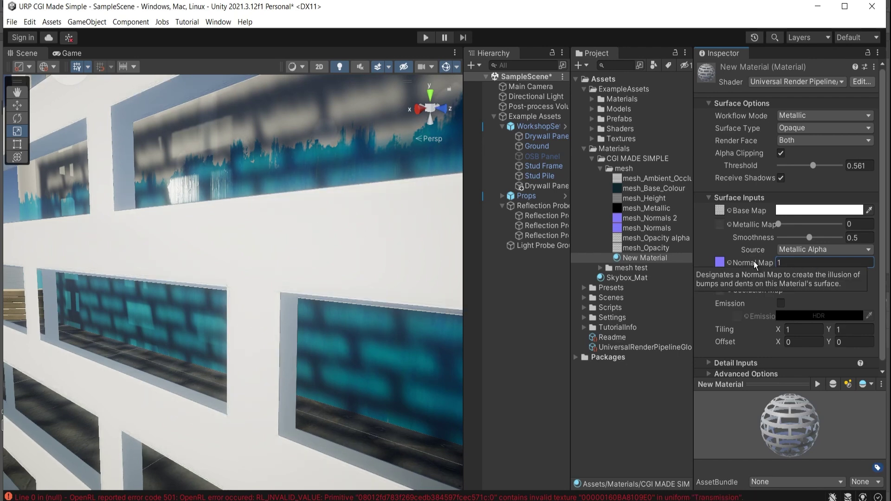
pyautogui.click(668, 227)
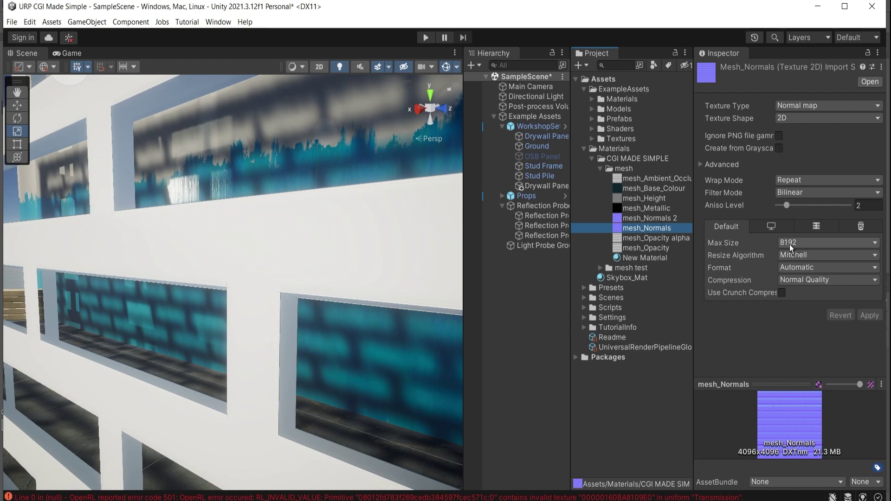
pyautogui.click(643, 180)
pyautogui.keyDown('shift'); pyautogui.click(641, 249); pyautogui.keyUp('shift')
pyautogui.click(816, 267)
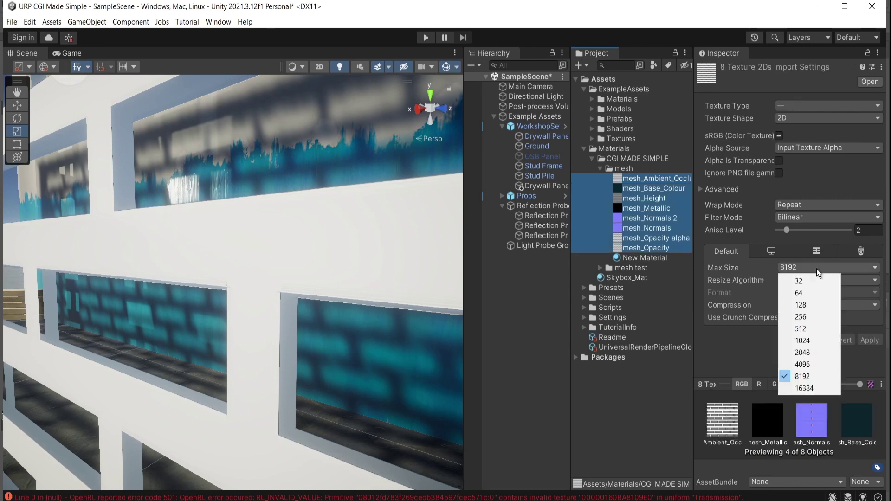
pyautogui.click(802, 364)
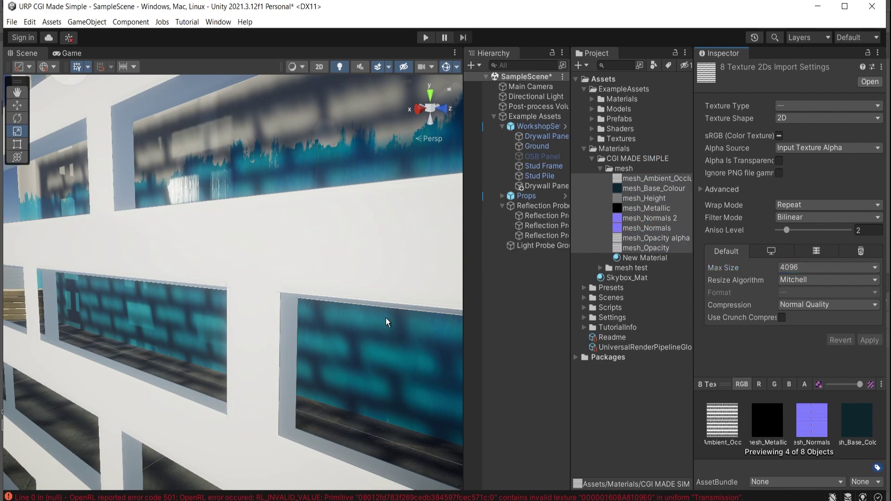
# - Set New Material's Metallic to 0.285 and Smoothness to 0.732
pyautogui.click(638, 259)
pyautogui.scroll(-3, 397, 316)
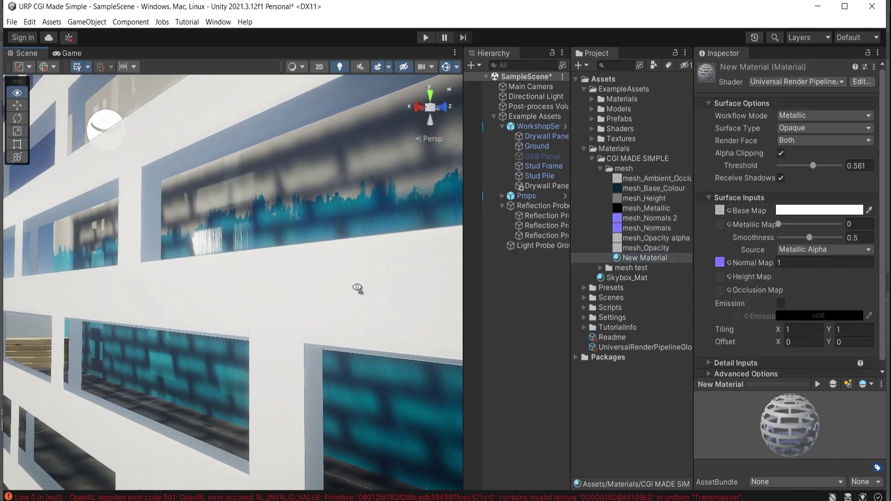
pyautogui.moveTo(351, 268); pyautogui.dragTo(293, 258, button='right')
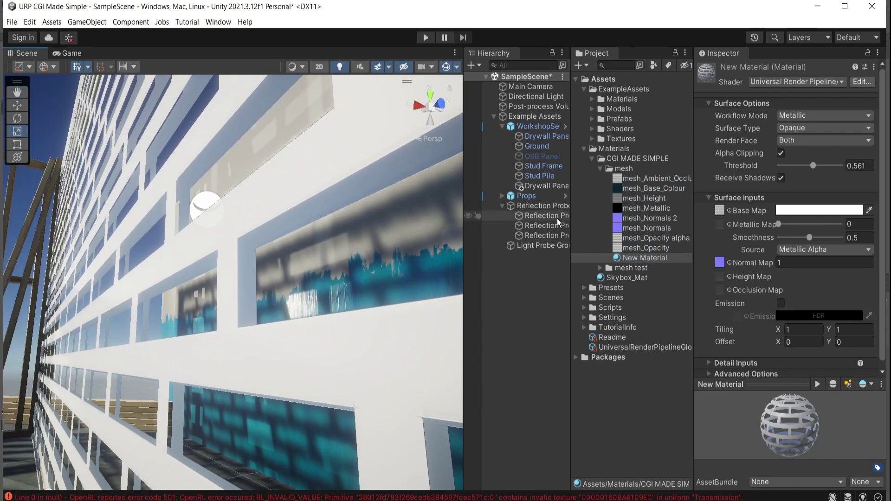
pyautogui.moveTo(376, 304); pyautogui.dragTo(327, 216, button='right')
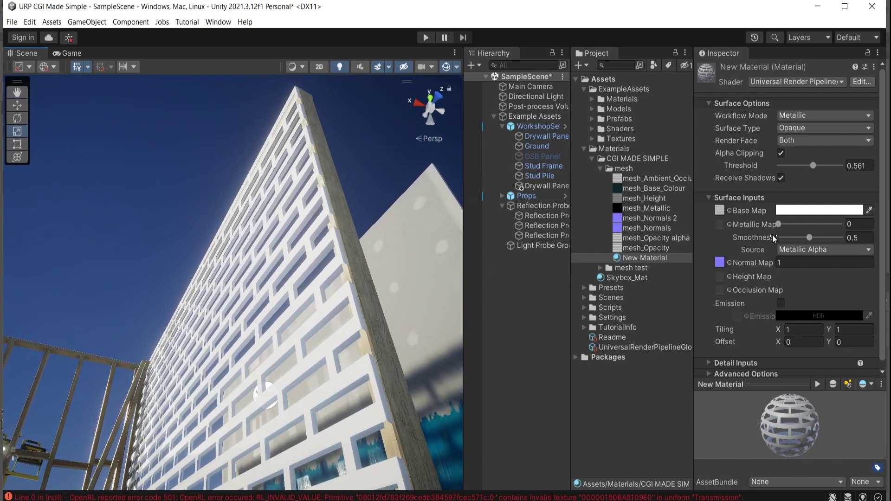
pyautogui.moveTo(778, 224); pyautogui.dragTo(801, 226)
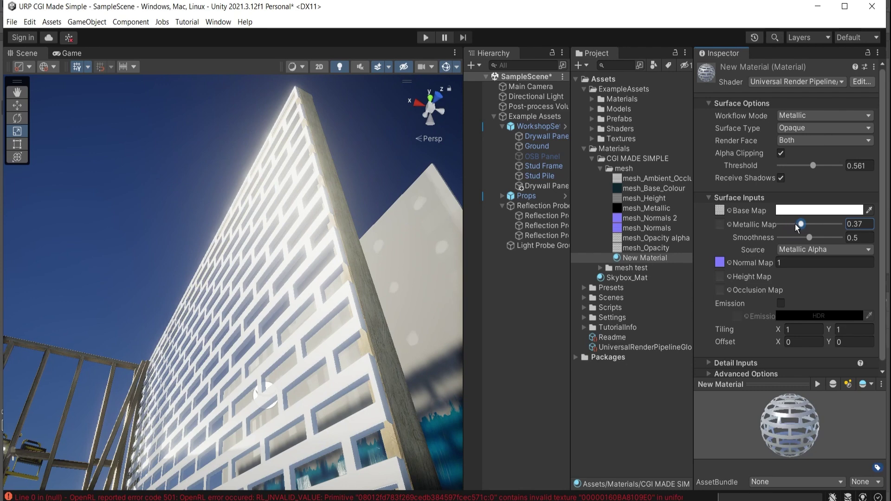
pyautogui.moveTo(810, 237); pyautogui.dragTo(826, 235)
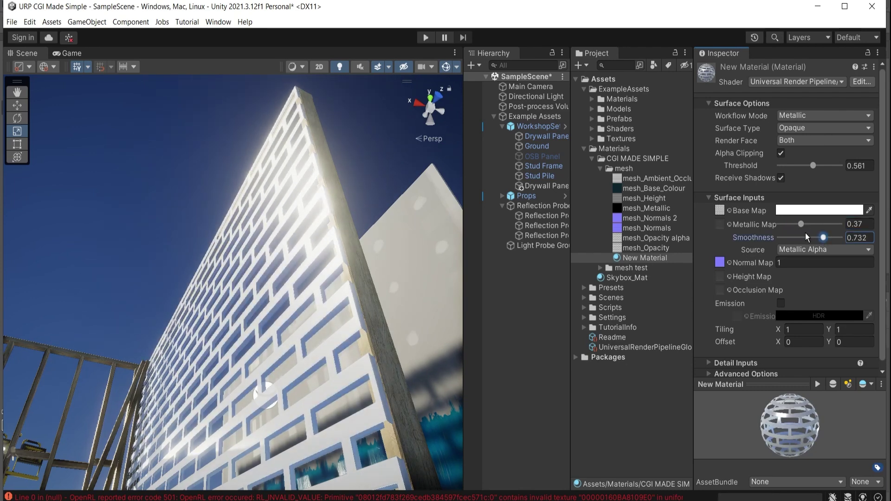
pyautogui.moveTo(802, 224); pyautogui.dragTo(796, 224)
pyautogui.moveTo(259, 290); pyautogui.dragTo(350, 327, button='right')
pyautogui.click(816, 210)
# - Tint the base colour light grey (CFCFCF), close the picker, and orbit around the wall
pyautogui.moveTo(793, 289)
pyautogui.mouseDown()
pyautogui.moveTo(770, 294)
pyautogui.moveTo(767, 286)
pyautogui.mouseUp()
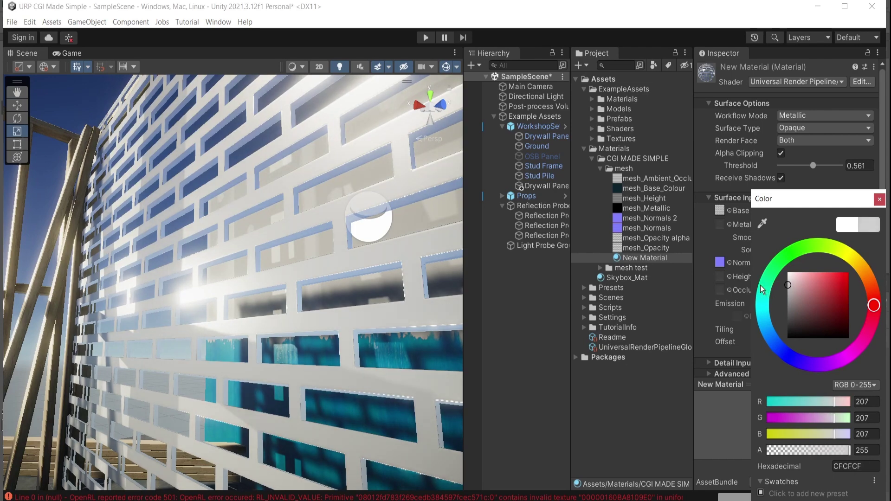
pyautogui.click(879, 199)
pyautogui.moveTo(357, 234); pyautogui.dragTo(353, 237, button='right')
pyautogui.moveTo(374, 237); pyautogui.dragTo(413, 280, button='right')
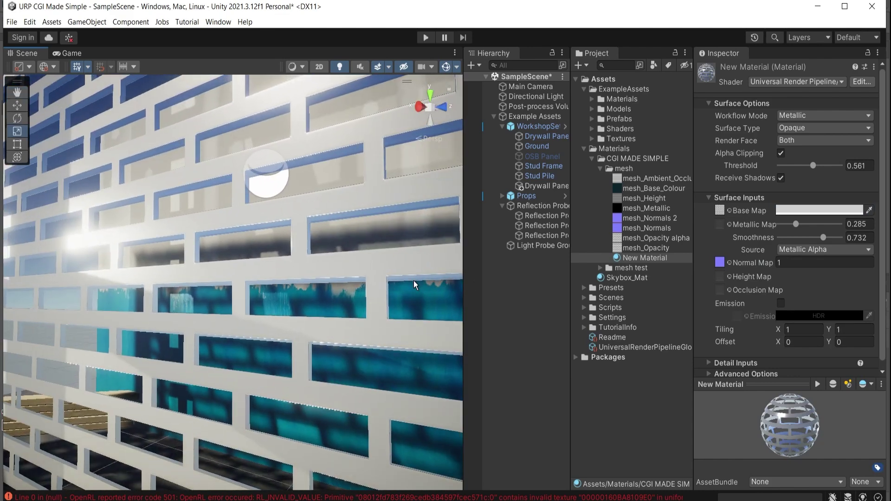
pyautogui.moveTo(424, 291); pyautogui.dragTo(312, 368, button='right')
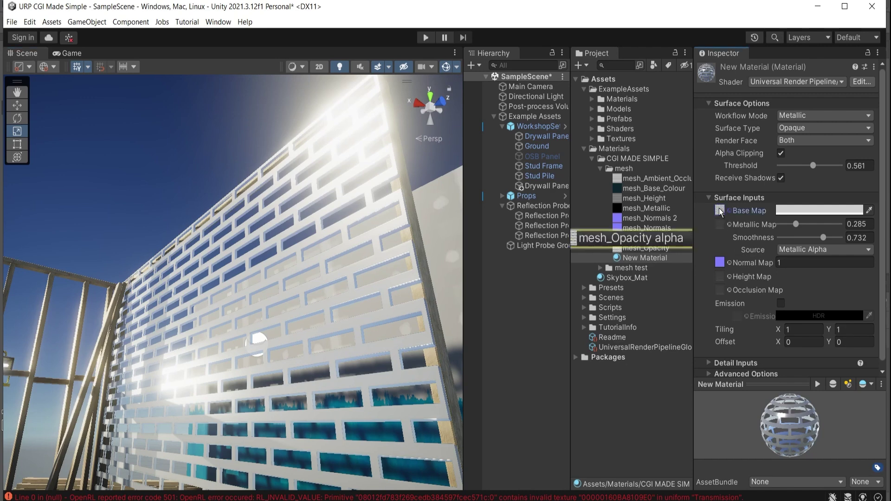
pyautogui.moveTo(638, 238); pyautogui.dragTo(659, 251)
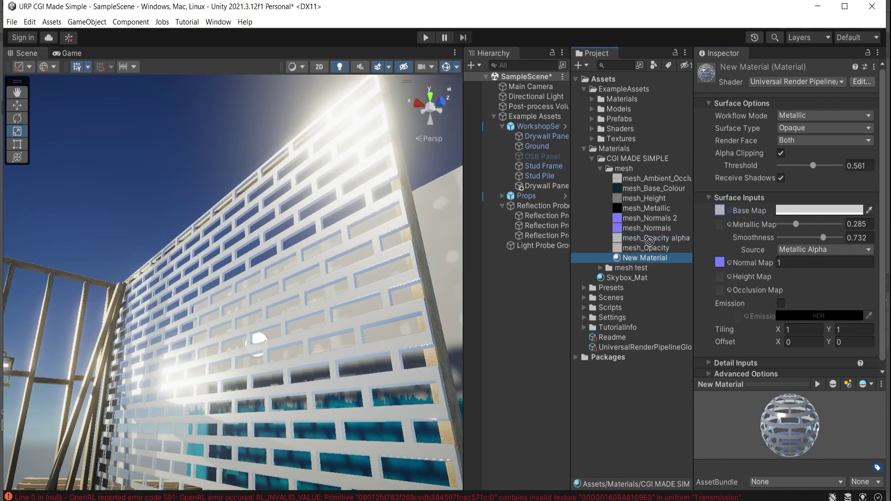
# - Enable Emission and assign mesh_Opacity alpha as the Emission Map
pyautogui.click(781, 304)
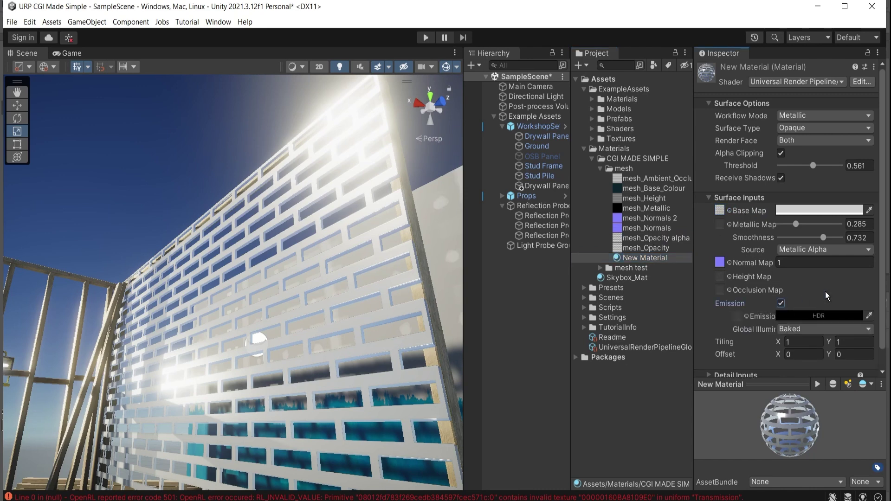
pyautogui.click(721, 211)
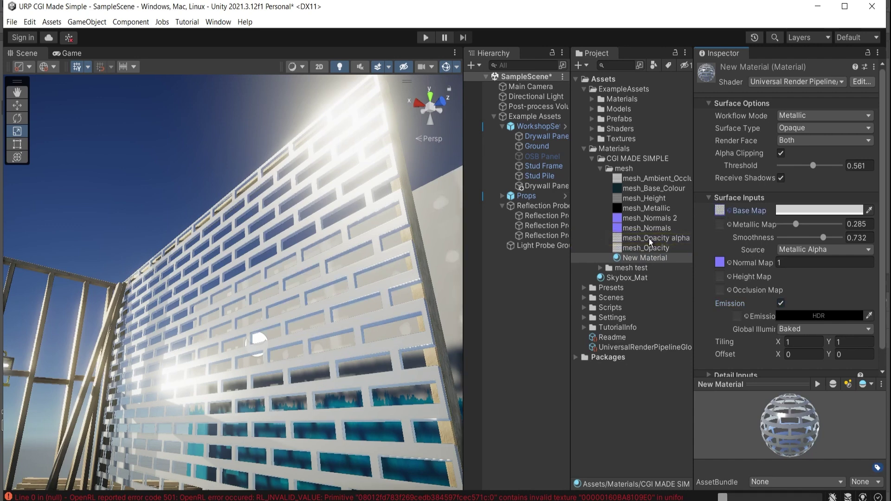
pyautogui.moveTo(649, 241); pyautogui.dragTo(736, 318)
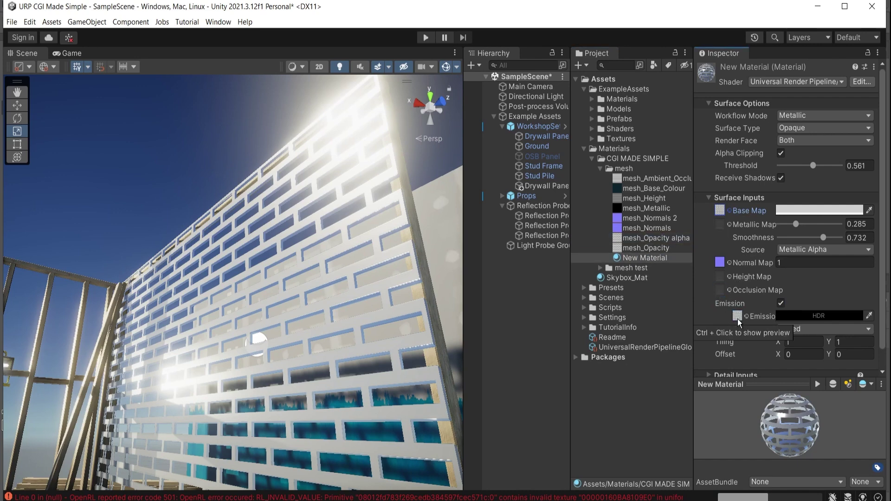
pyautogui.click(818, 318)
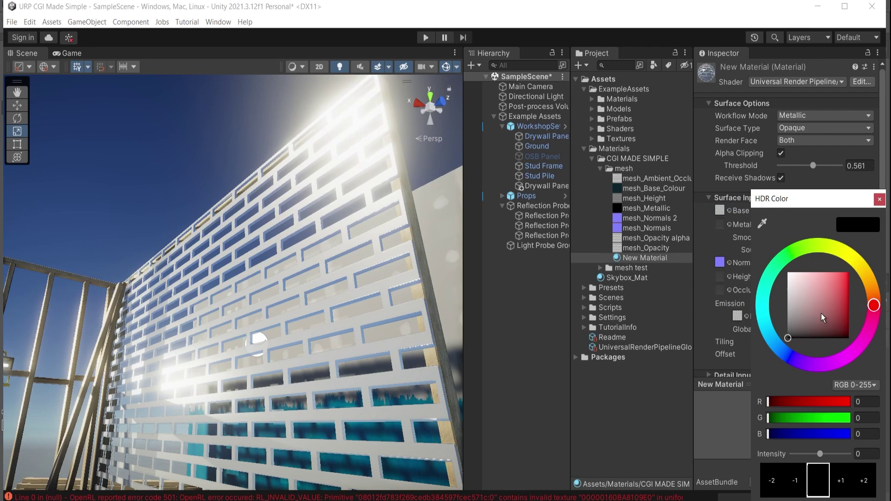
# - Set the HDR emission colour to a slightly brightened grey
pyautogui.click(880, 199)
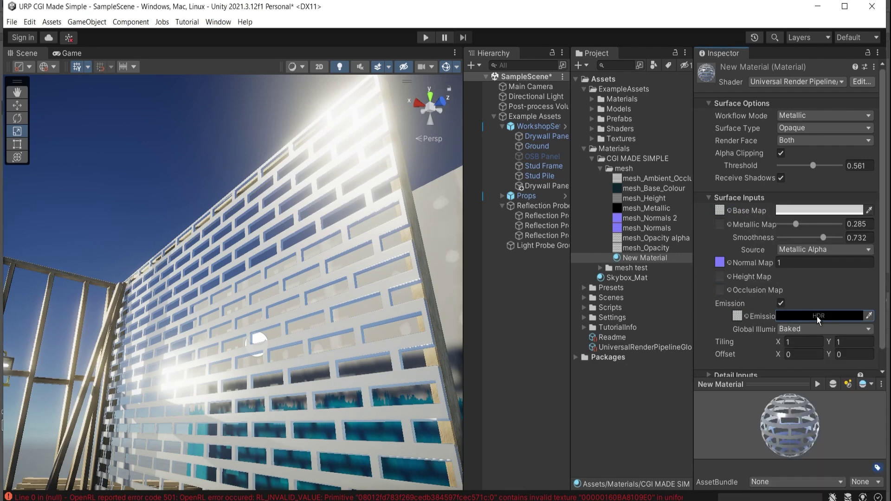
pyautogui.click(816, 317)
pyautogui.moveTo(797, 305); pyautogui.dragTo(770, 306)
pyautogui.click(879, 175)
pyautogui.moveTo(352, 239); pyautogui.dragTo(314, 236, button='right')
pyautogui.press('s')
pyautogui.press('d')
pyautogui.moveTo(313, 235); pyautogui.dragTo(317, 236, button='middle')
# - Toggle Emission off and on repeatedly to compare brightness, leaving it enabled
pyautogui.click(781, 303)
pyautogui.click(780, 304)
pyautogui.click(780, 303)
pyautogui.click(781, 304)
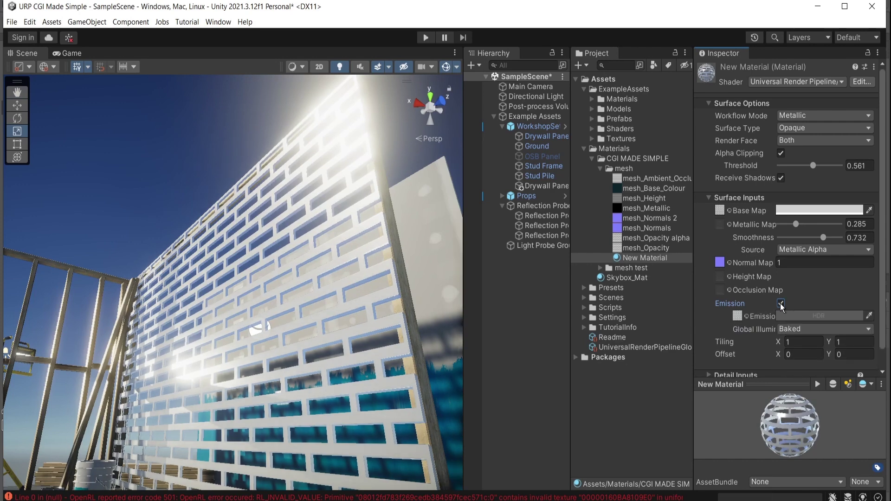
pyautogui.click(781, 303)
pyautogui.click(781, 304)
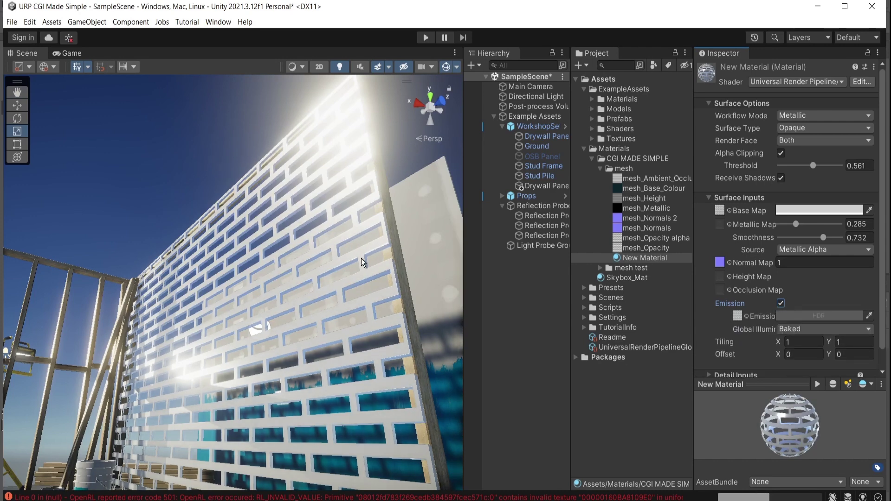
pyautogui.moveTo(376, 272); pyautogui.dragTo(354, 283, button='right')
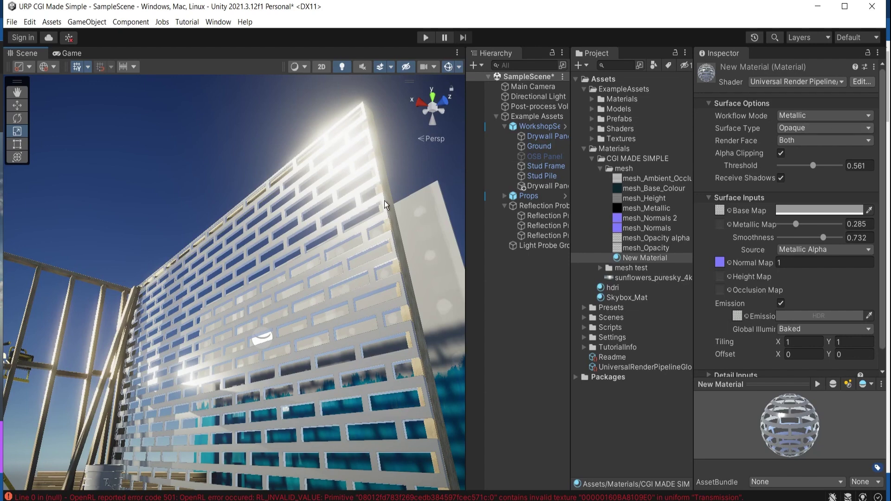
pyautogui.moveTo(395, 239); pyautogui.dragTo(408, 267, button='right')
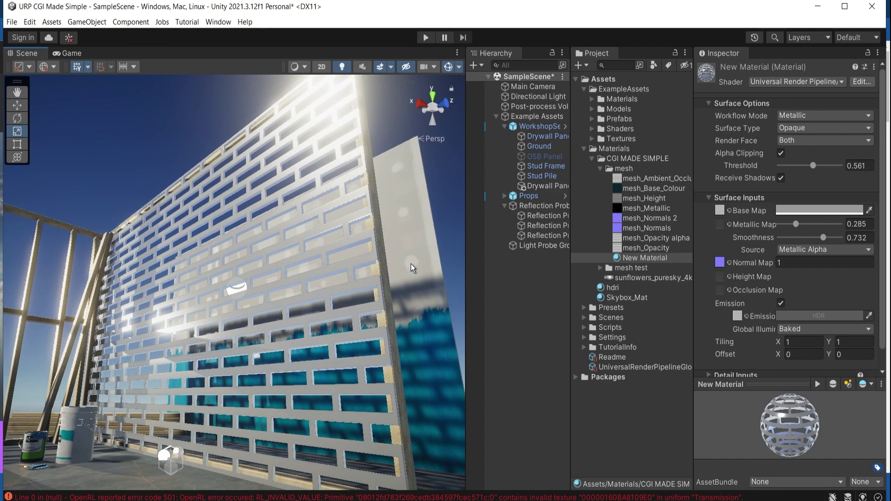
pyautogui.keyDown('alt'); pyautogui.moveTo(411, 264); pyautogui.dragTo(404, 244); pyautogui.keyUp('alt')
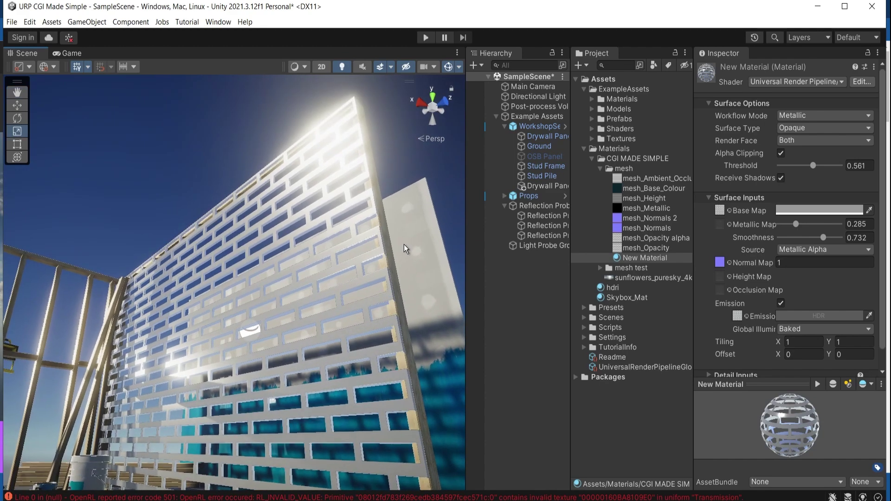
# - Make the material Transparent with Additive blending and inspect the wall up close
pyautogui.click(812, 130)
pyautogui.click(820, 152)
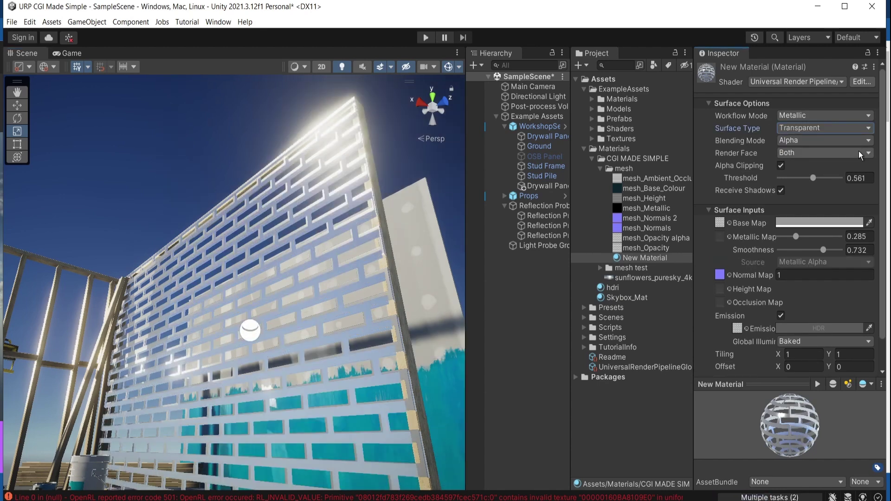
pyautogui.click(813, 143)
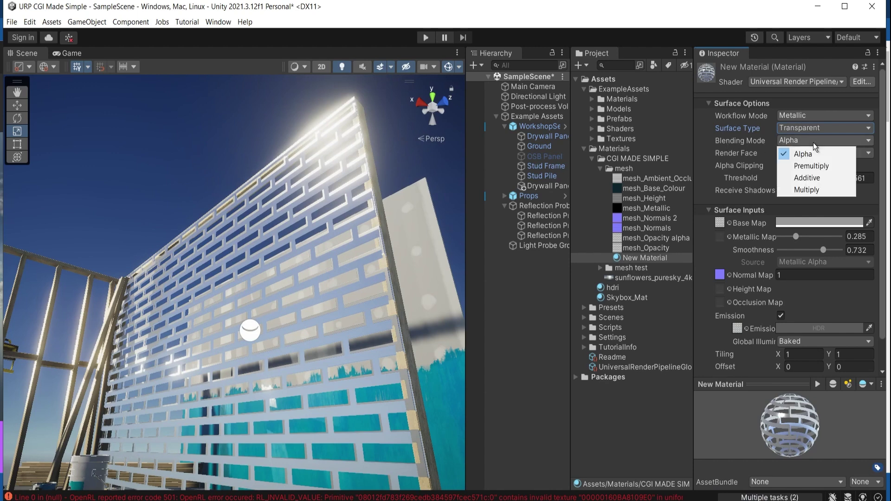
pyautogui.click(825, 177)
pyautogui.moveTo(413, 174); pyautogui.dragTo(403, 238, button='right')
pyautogui.scroll(5, 407, 287)
pyautogui.moveTo(422, 308); pyautogui.dragTo(338, 260, button='middle')
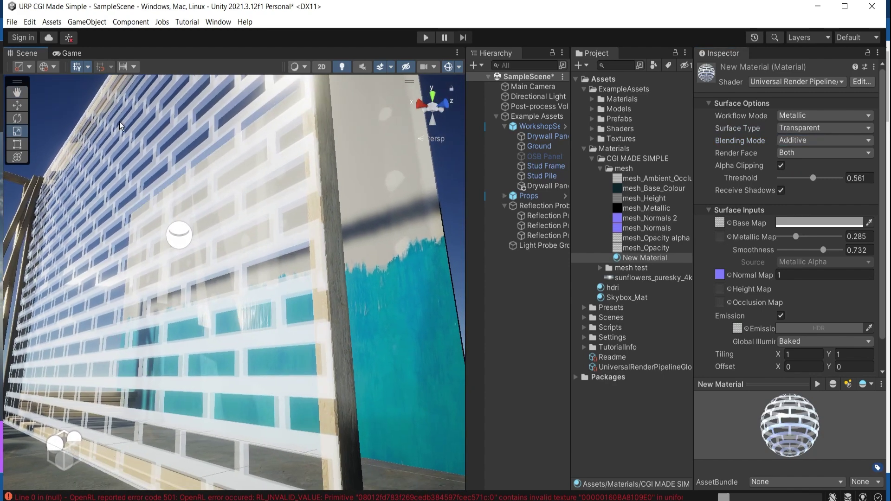
pyautogui.moveTo(160, 238); pyautogui.dragTo(378, 299, button='middle')
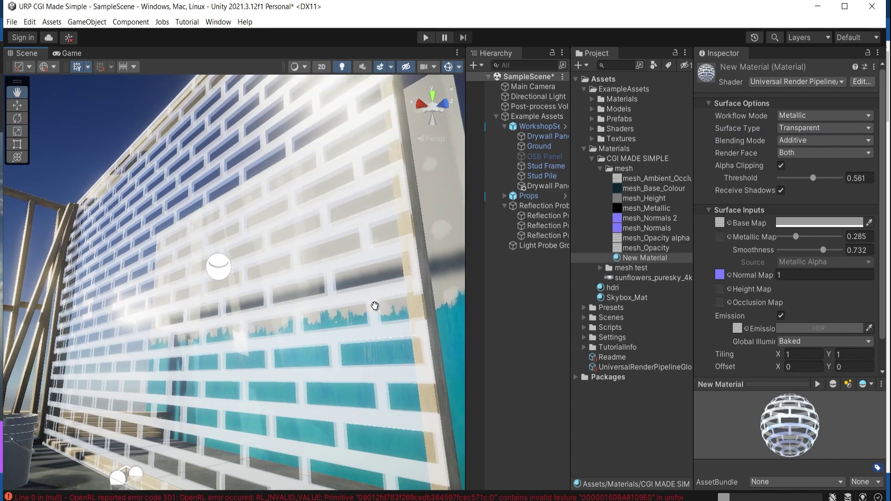
pyautogui.scroll(-2, 377, 300)
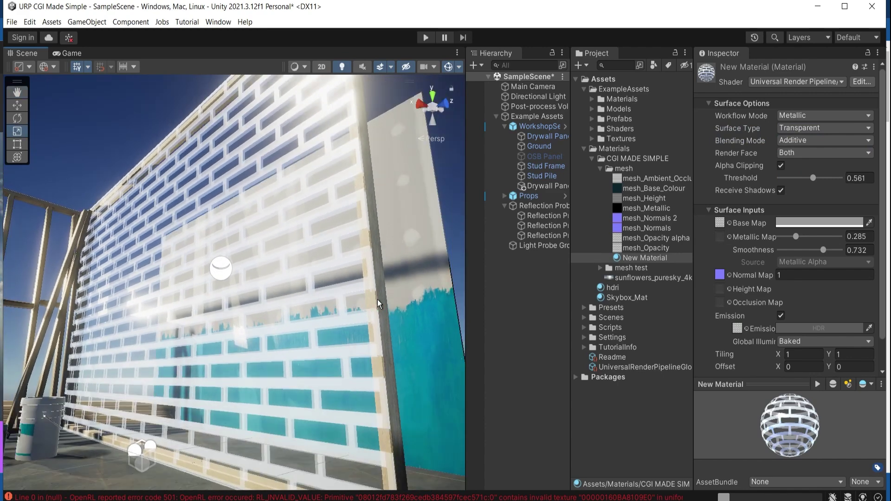
pyautogui.moveTo(387, 311)
pyautogui.mouseDown(button='right')
pyautogui.moveTo(380, 296)
pyautogui.moveTo(382, 304)
pyautogui.mouseUp(button='right')
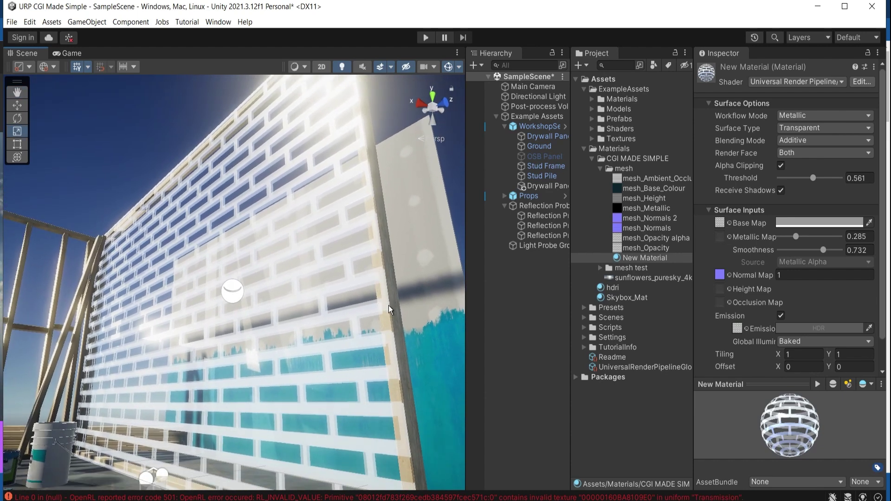
# - Switch the Blending Mode to Multiply and look over the darker see-through wall
pyautogui.click(812, 139)
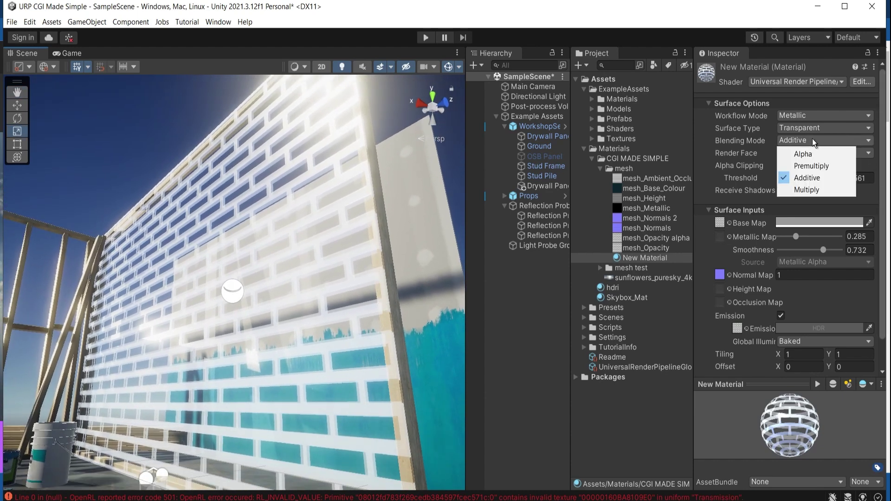
pyautogui.click(806, 190)
pyautogui.moveTo(242, 244); pyautogui.dragTo(285, 272, button='right')
pyautogui.scroll(2, 288, 269)
pyautogui.scroll(3, 283, 156)
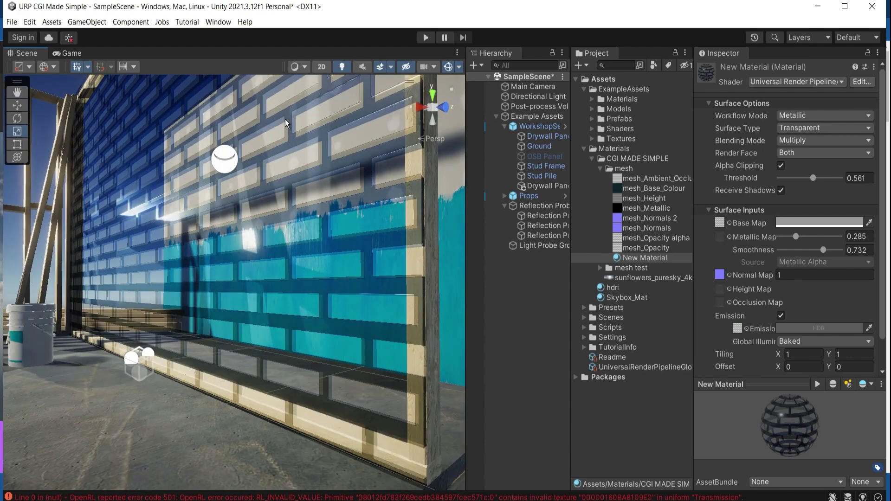
pyautogui.moveTo(296, 140); pyautogui.dragTo(318, 183, button='right')
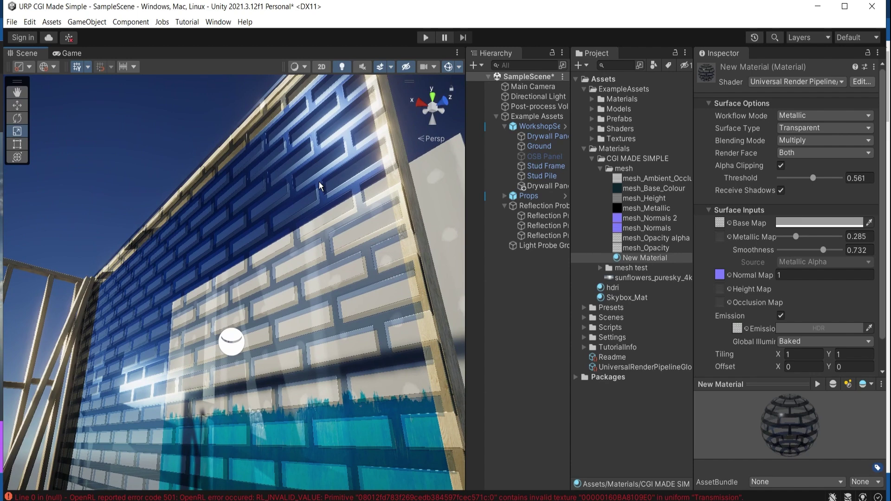